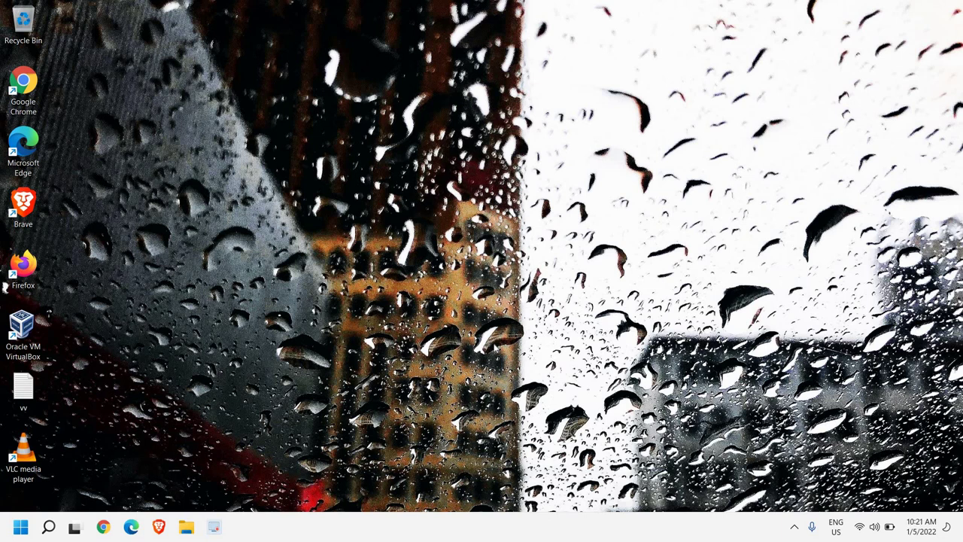
Step: Open Task Manager in a maximized window showing the list of startup apps
right_click(20, 526)
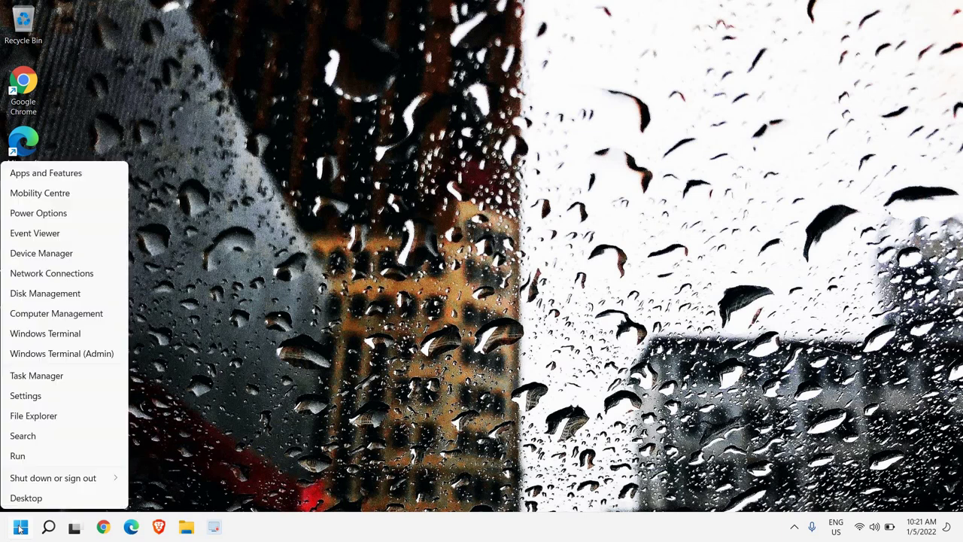
left_click(41, 376)
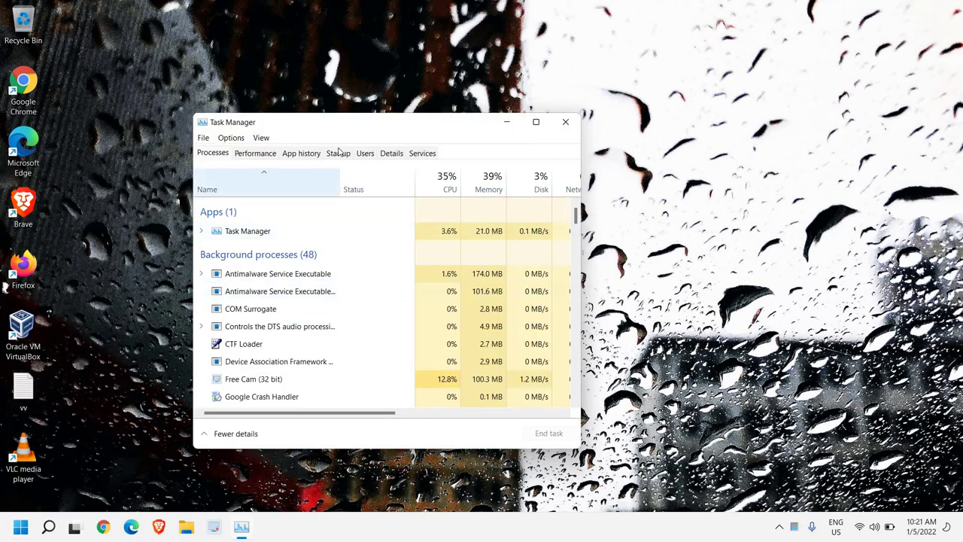
left_click(340, 153)
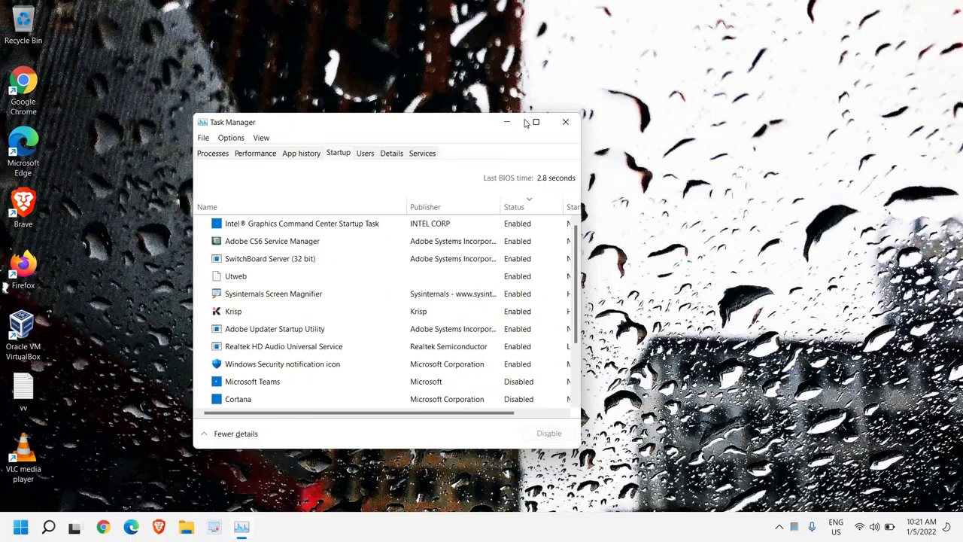
left_click(538, 125)
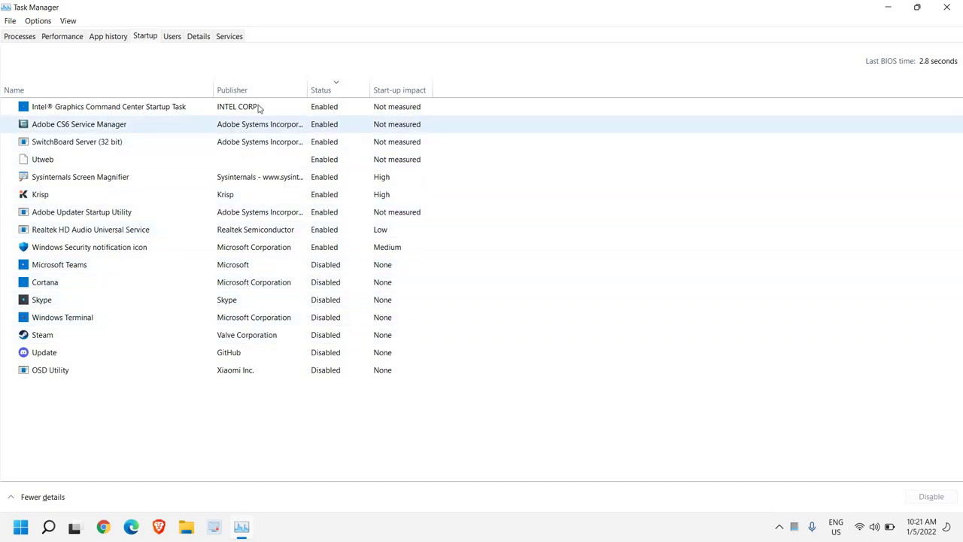
Step: Disable Utweb from launching at startup and close Task Manager
left_click(246, 252)
left_click(244, 285)
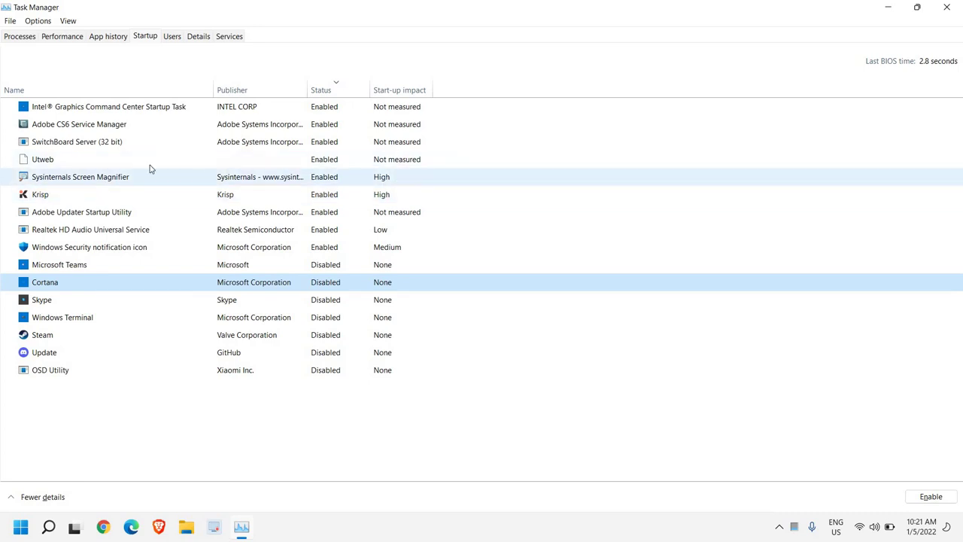
right_click(55, 162)
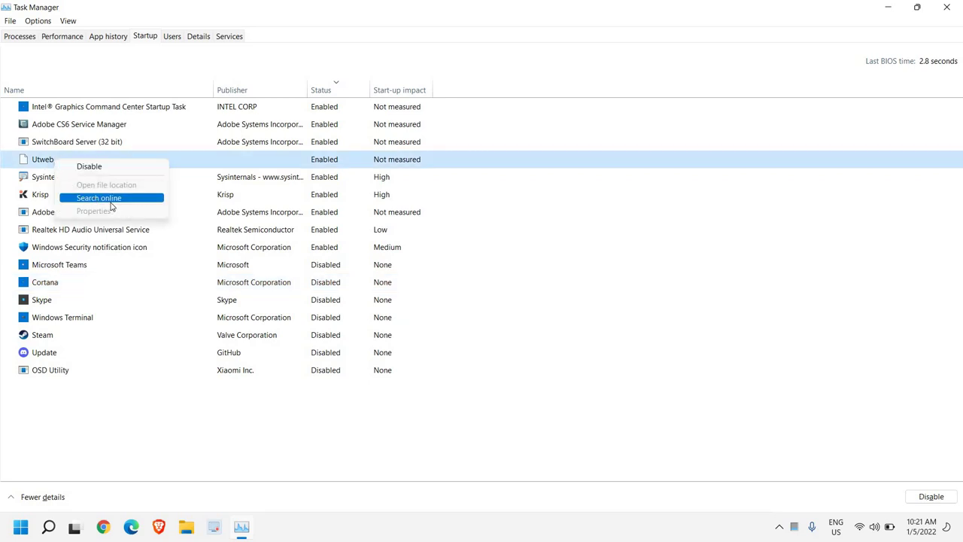
left_click(266, 162)
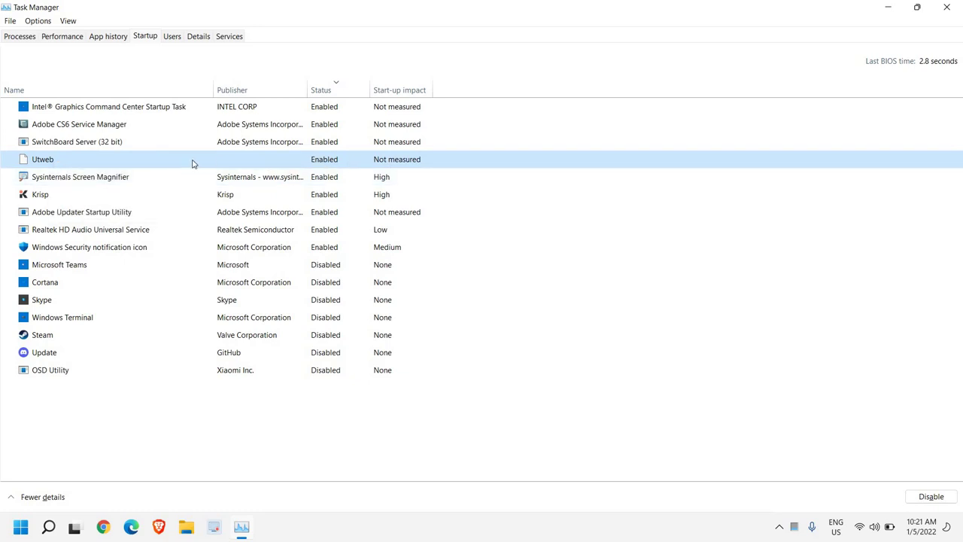
right_click(169, 159)
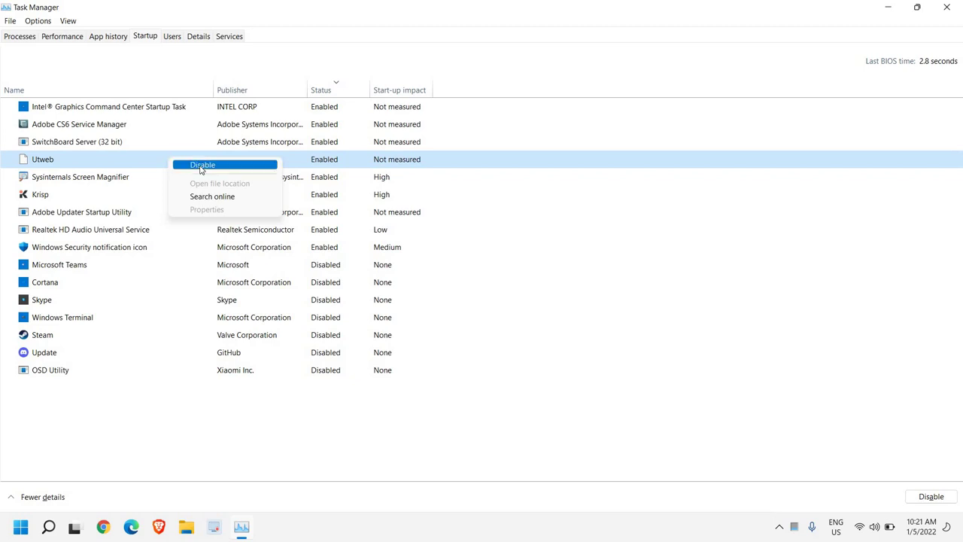
left_click(202, 166)
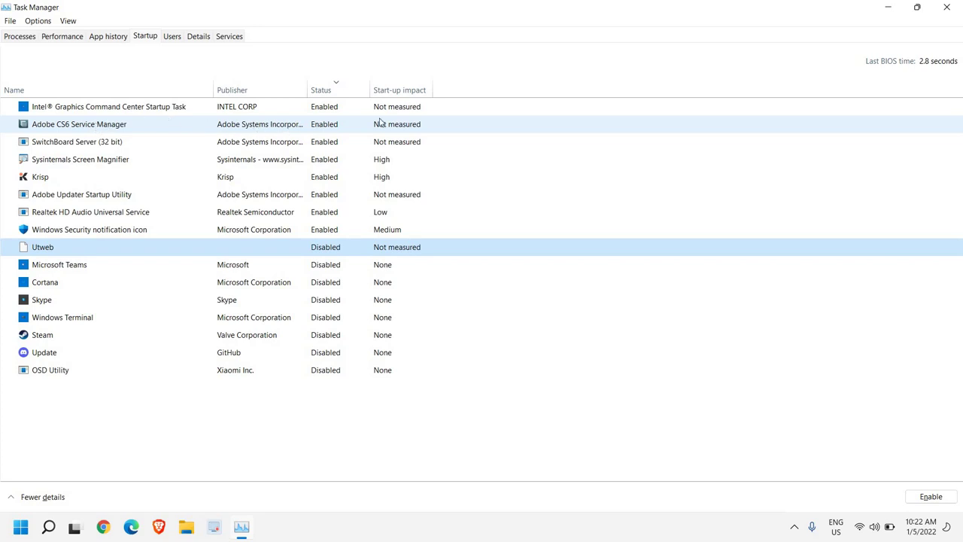
left_click(948, 8)
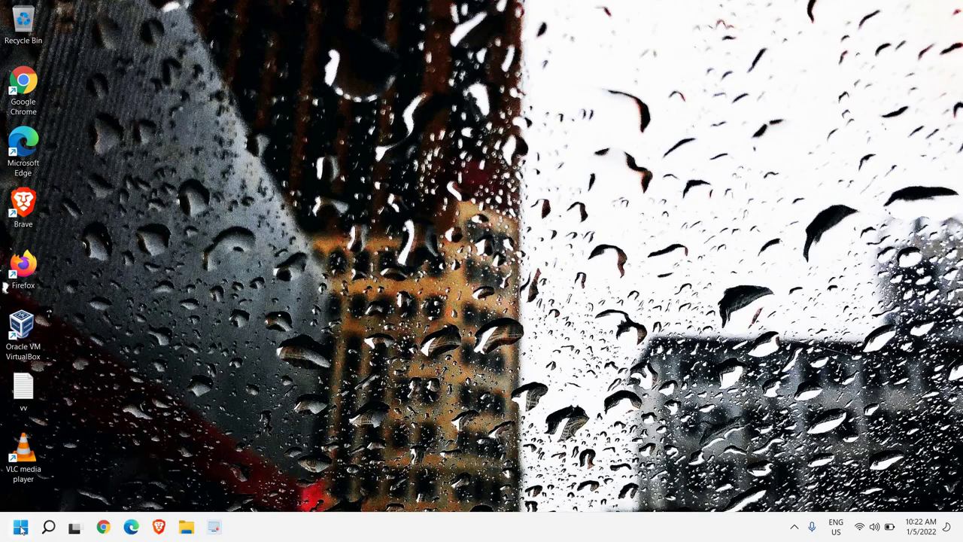
Step: Launch Disk Clean-up for the Windows (C:) drive by running the cleanmgr command
right_click(21, 529)
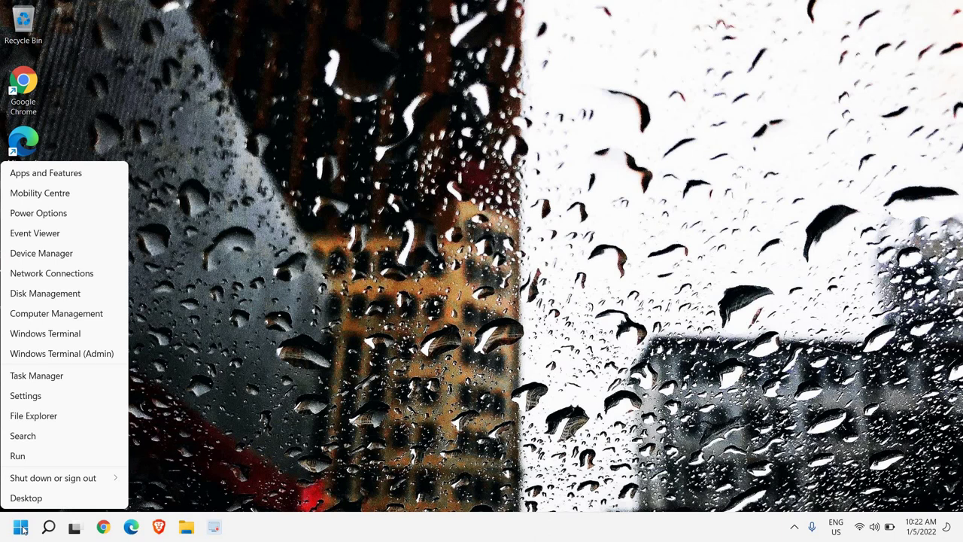
left_click(17, 456)
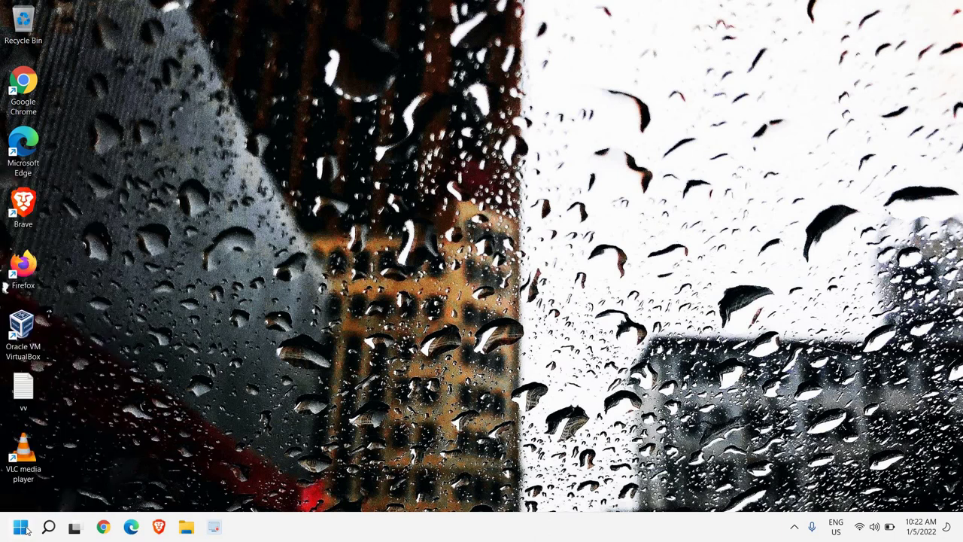
right_click(25, 529)
left_click(28, 463)
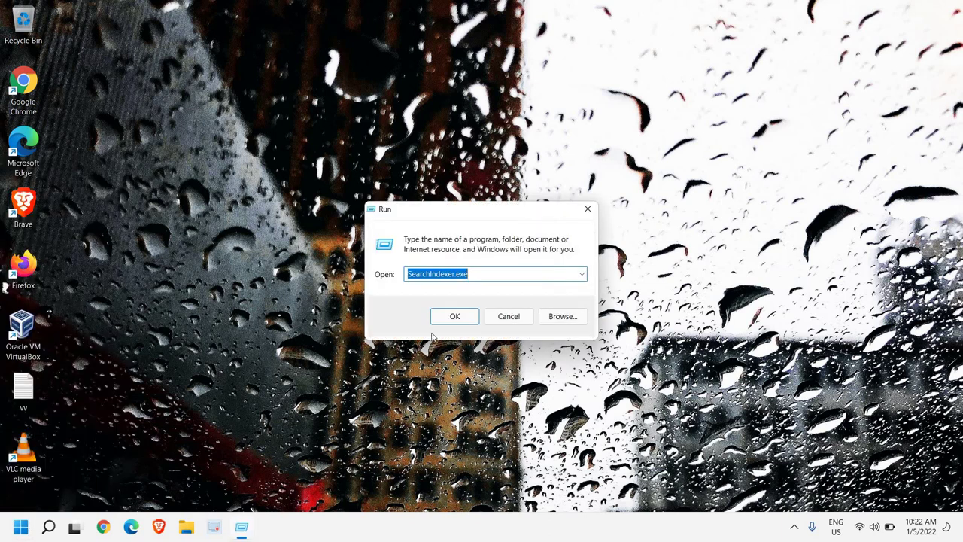
type("cl")
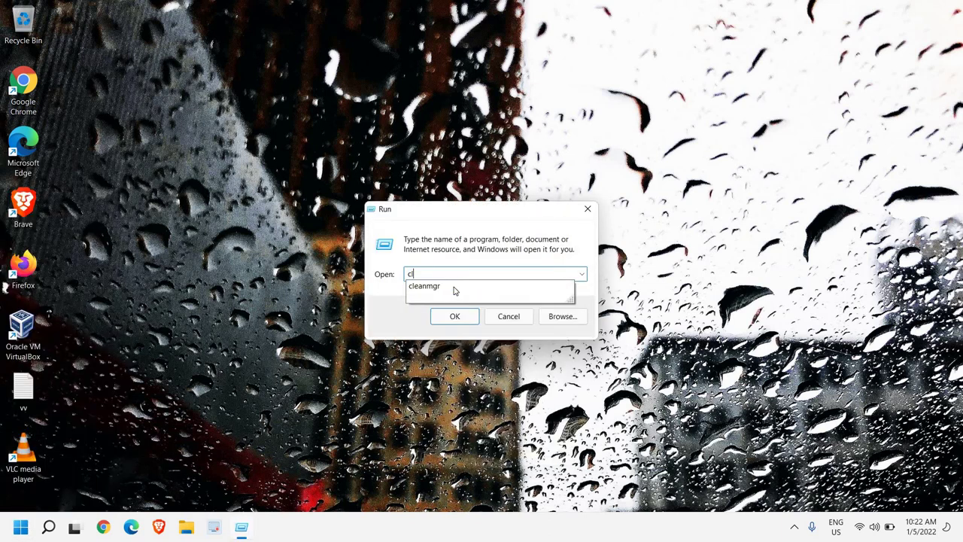
key("Down")
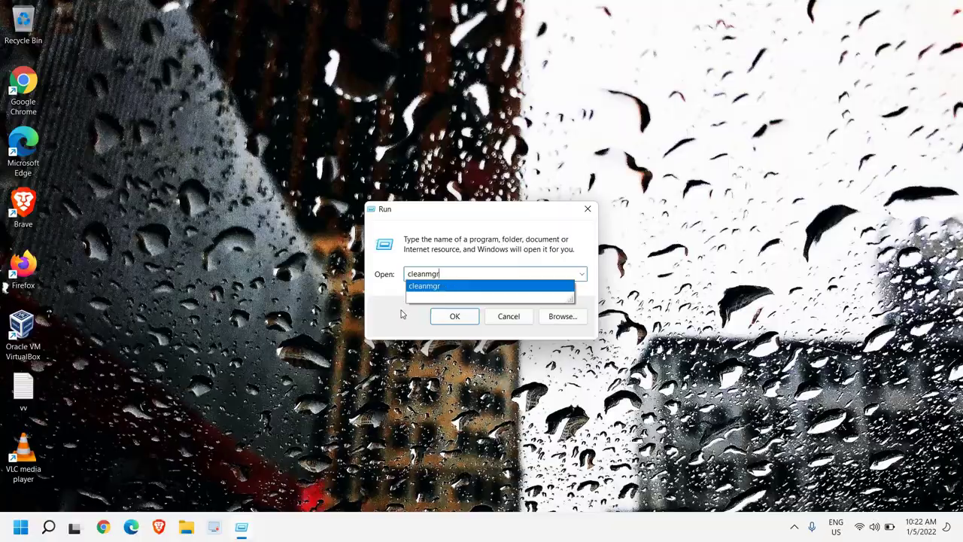
left_click(500, 291)
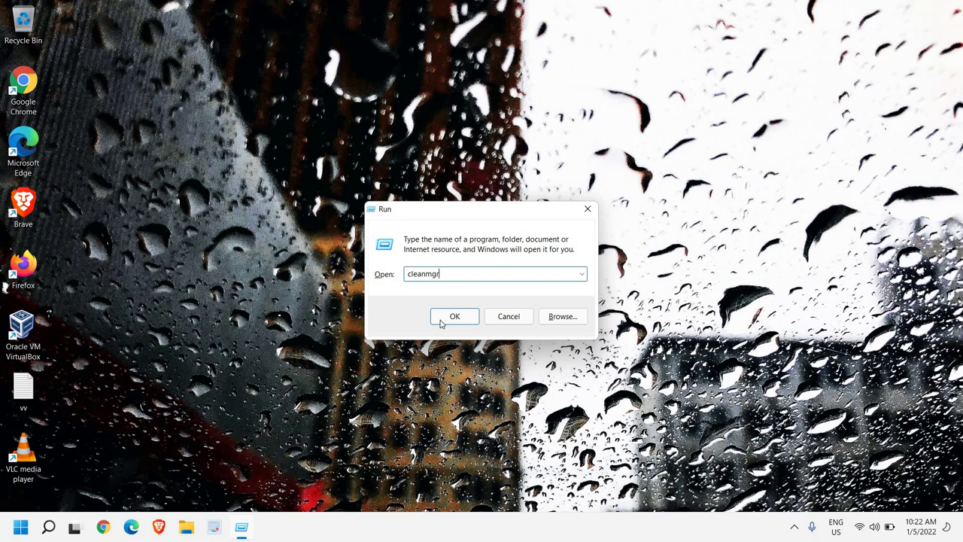
left_click(411, 342)
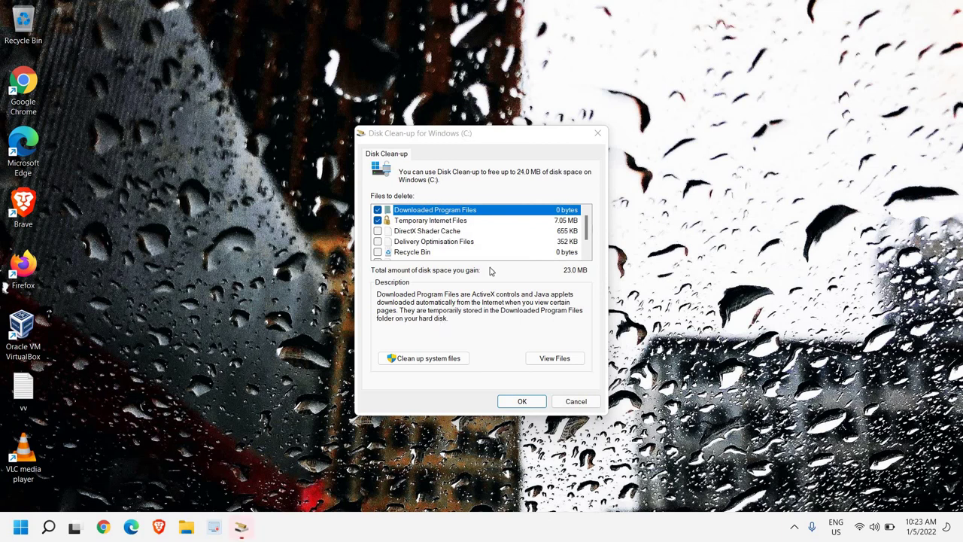
Step: Include DirectX Shader Cache, Delivery Optimisation Files, Recycle Bin and Temporary files in the deletion, and run the clean-up
left_click(378, 231)
left_click(378, 242)
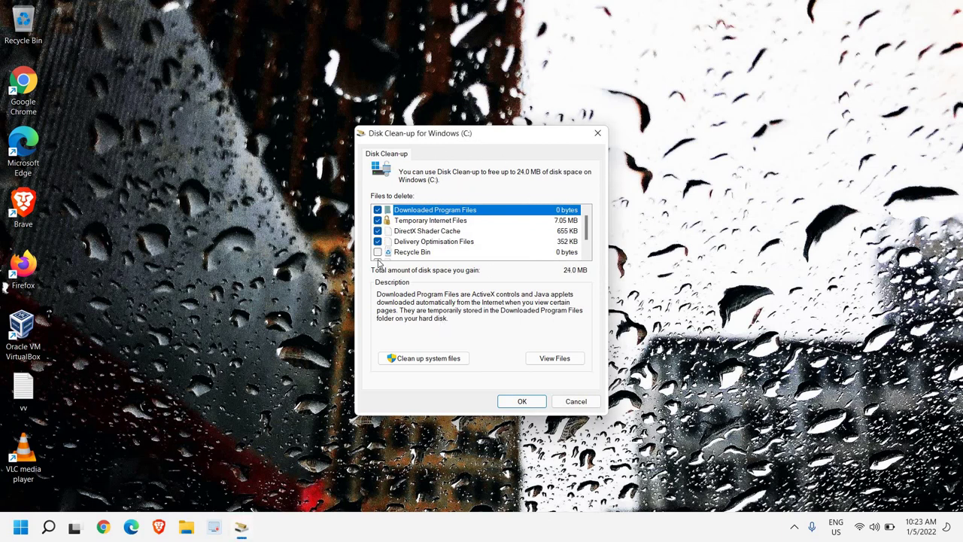
left_click(379, 252)
scroll(501, 256, "down", 1)
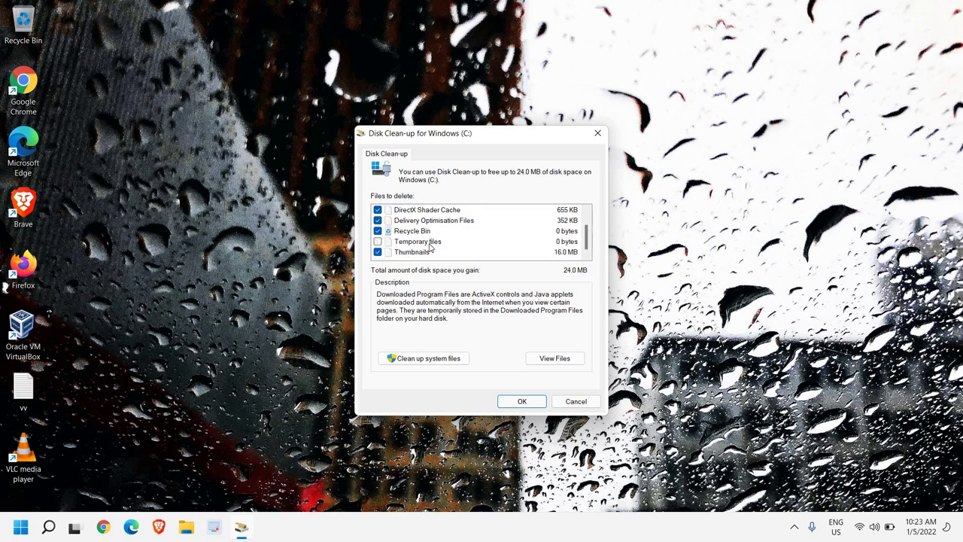
left_click(377, 241)
scroll(473, 251, "up", 1)
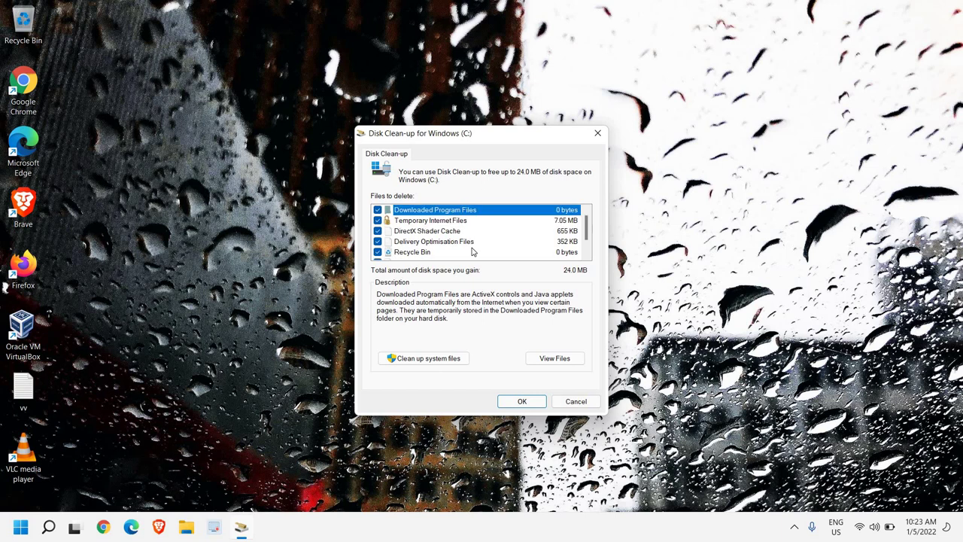
scroll(472, 251, "down", 1)
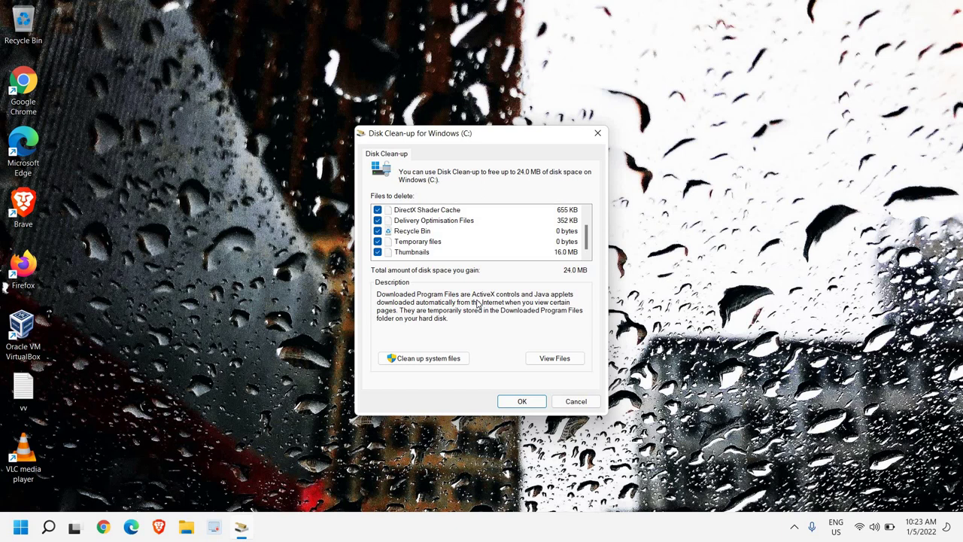
key("Return")
key("Return")
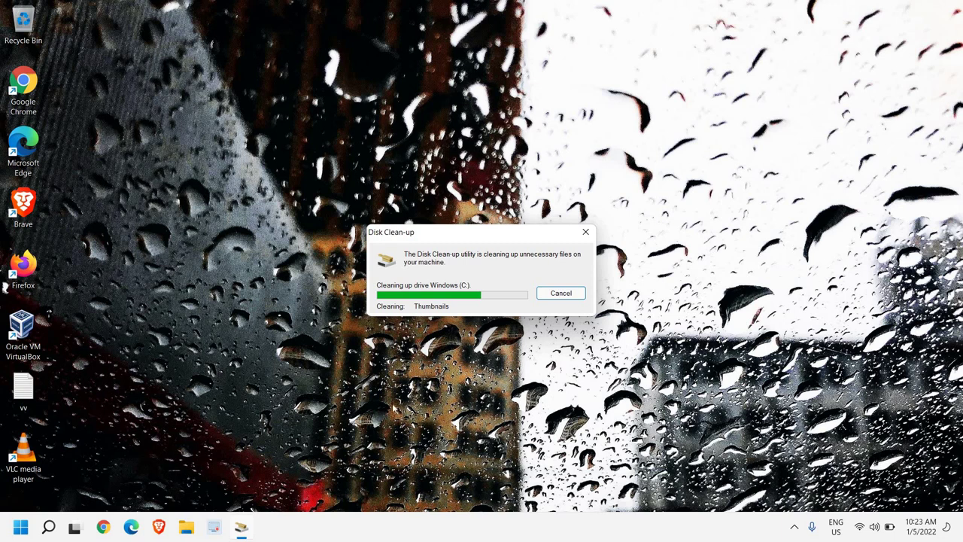
Step: Search Windows for "power" and open the power, sleep and battery settings in a maximized window
left_click(49, 527)
type("power")
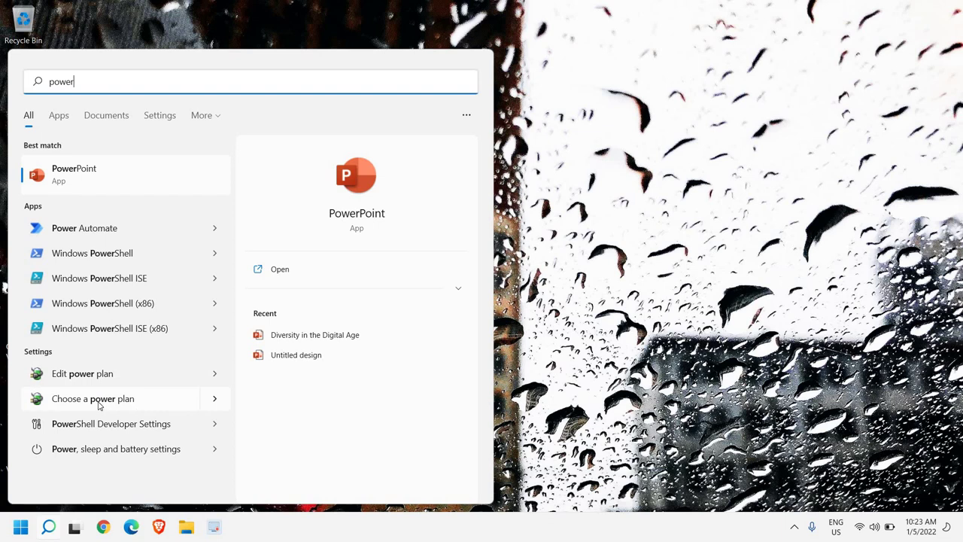
left_click(120, 450)
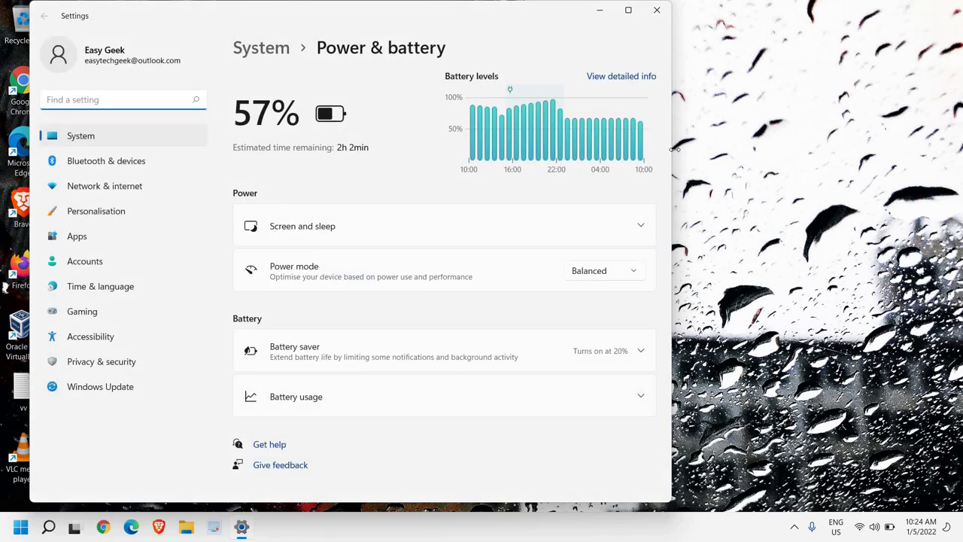
left_click(628, 10)
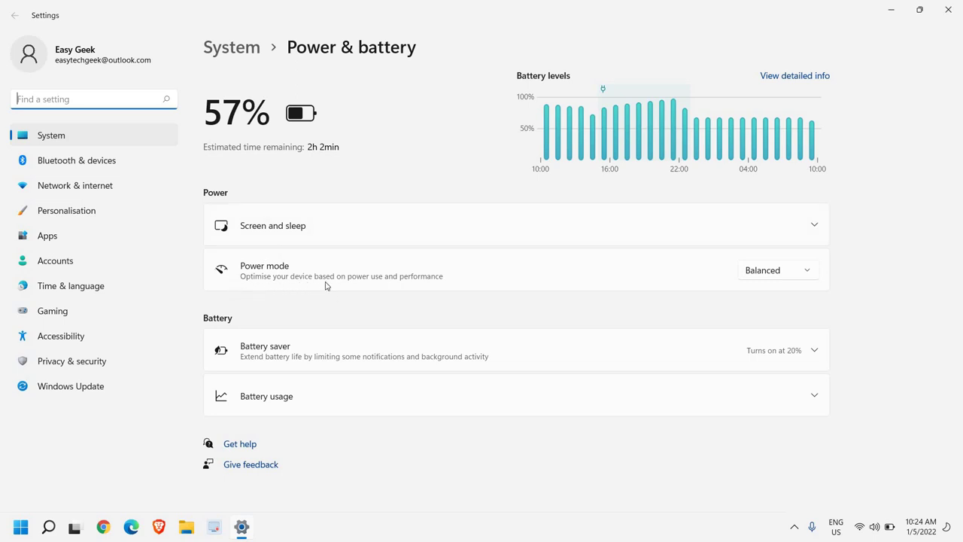
left_click(783, 272)
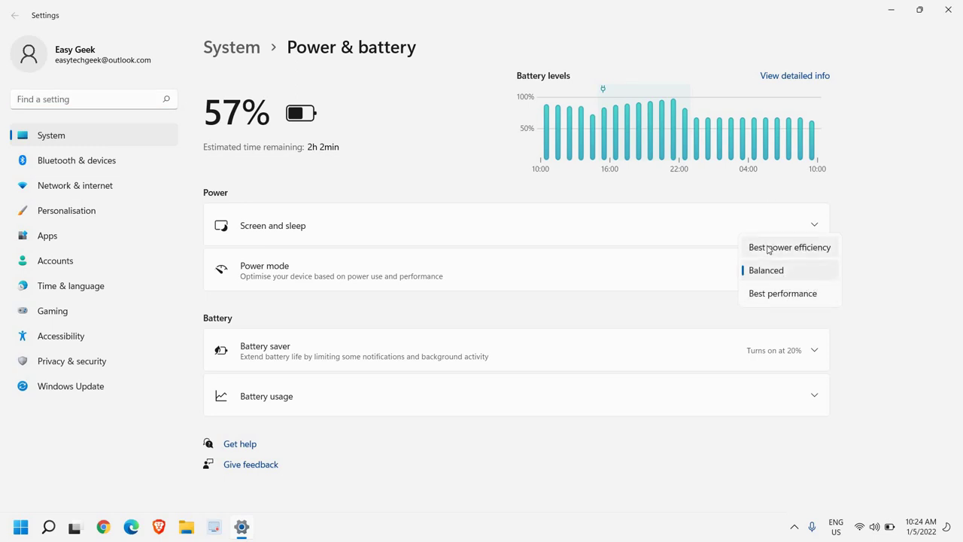
left_click(898, 291)
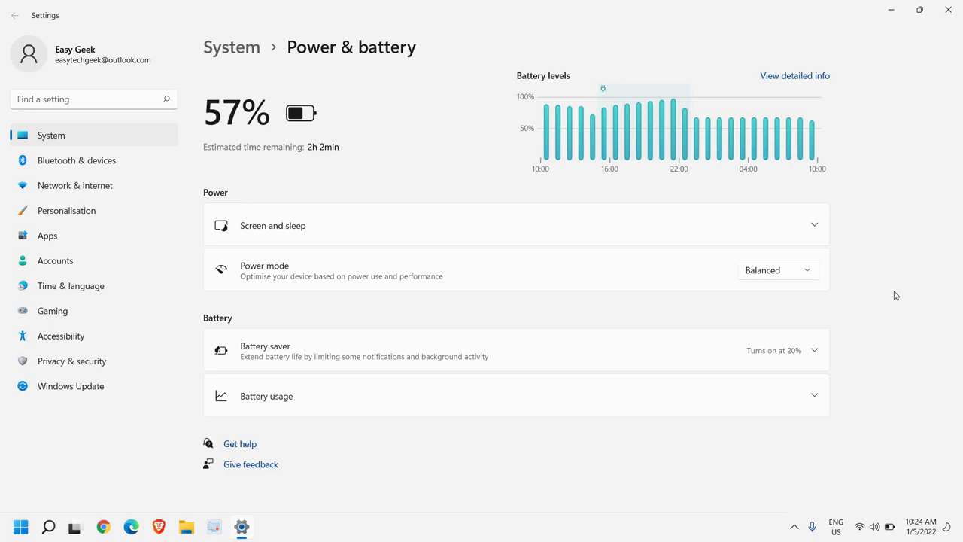
left_click(809, 270)
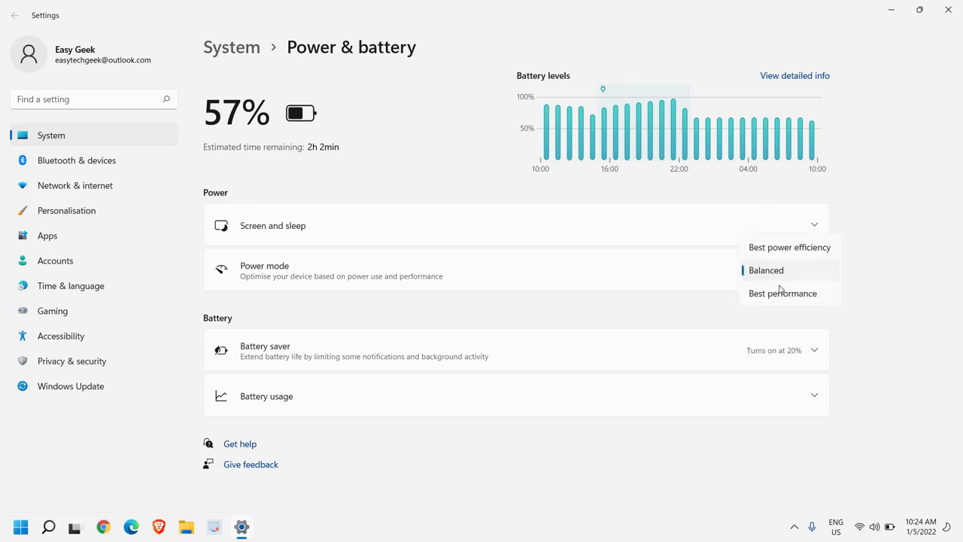
left_click(903, 307)
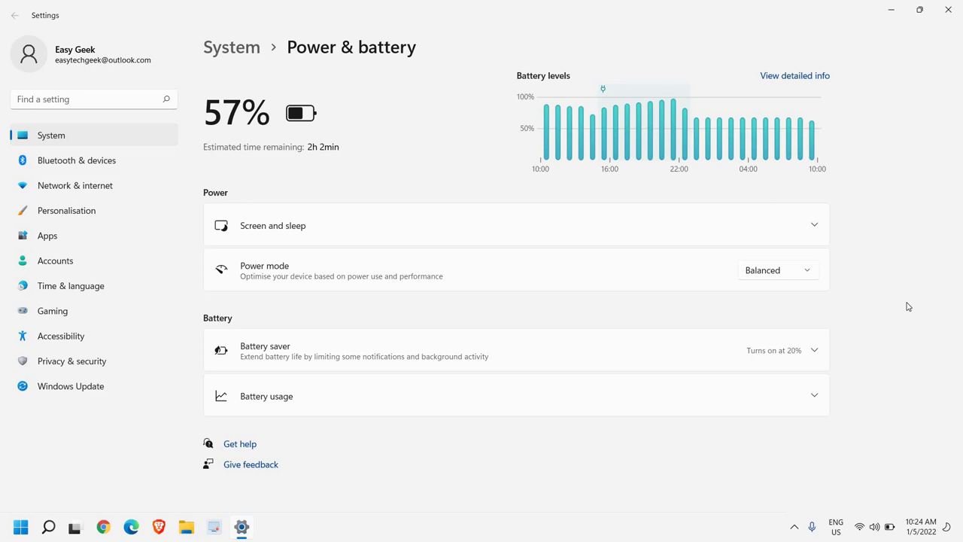
Step: Set the power mode to Best performance and close Settings
left_click(775, 275)
left_click(769, 299)
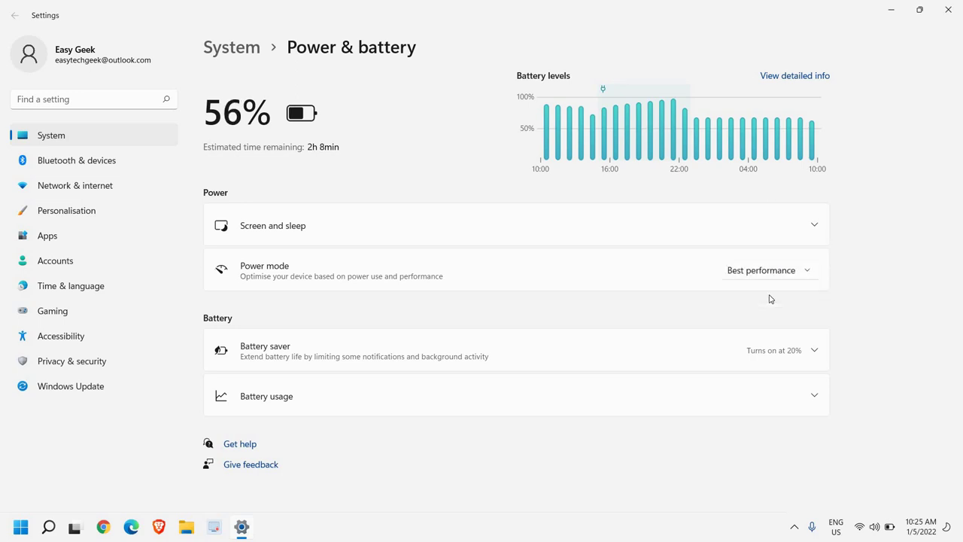
left_click(761, 274)
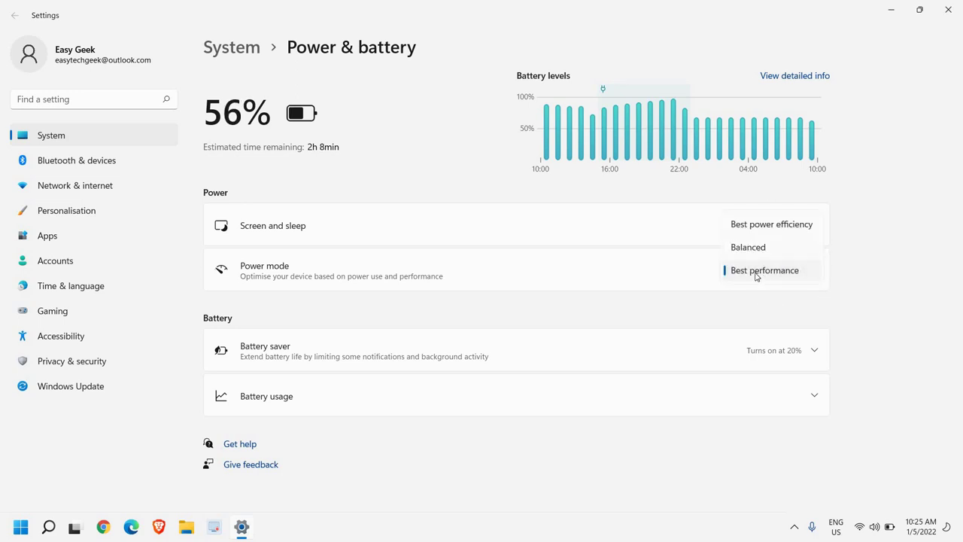
left_click(890, 289)
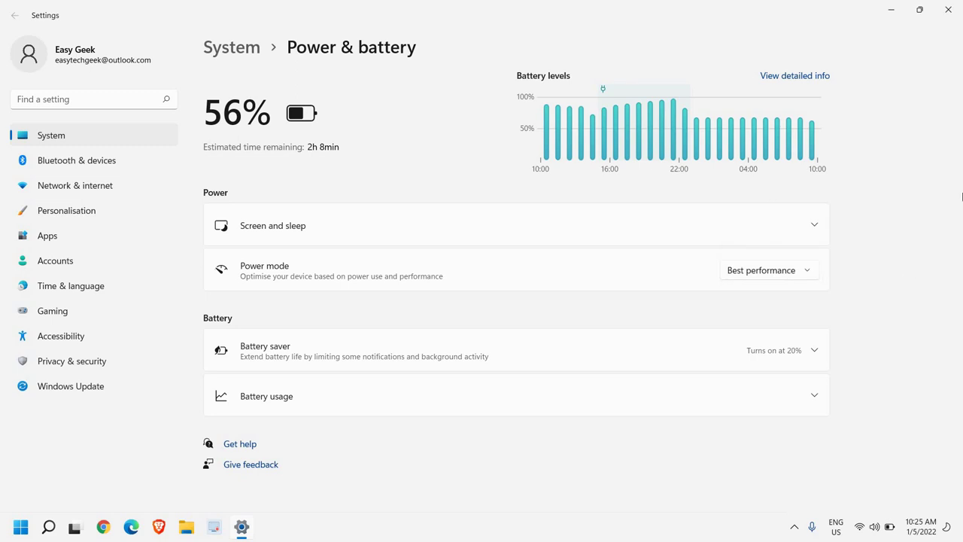
left_click(948, 10)
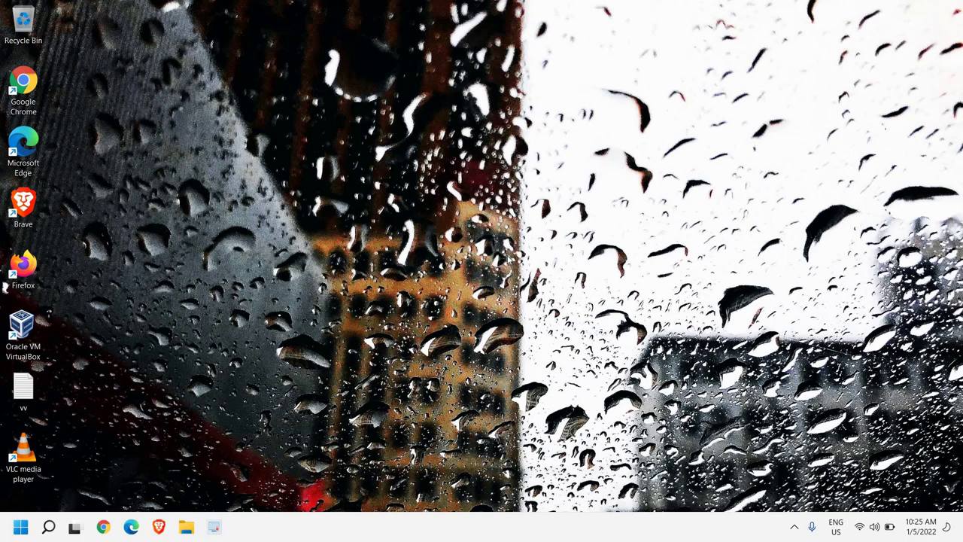
Step: Open the Windows Temp folder on drive C: by running the temp command
key("super")
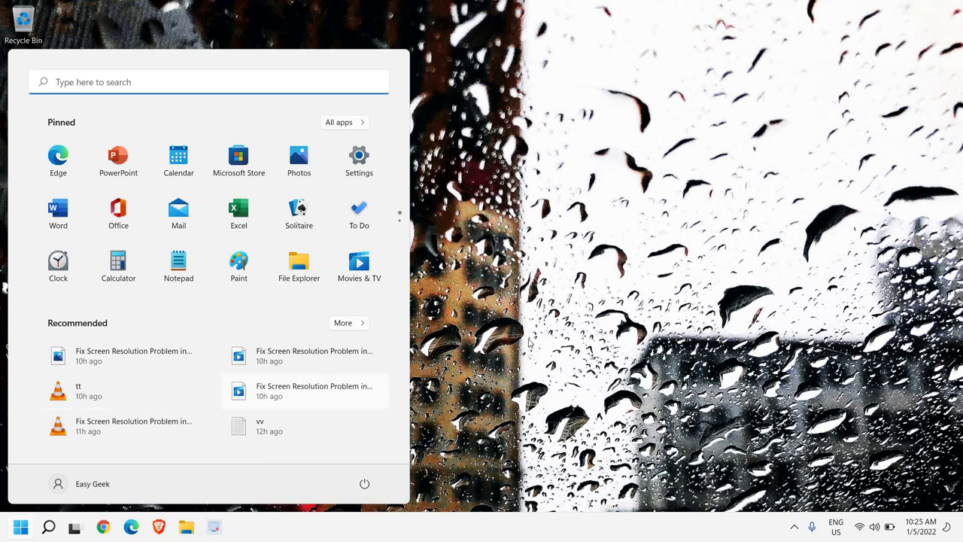
left_click(20, 528)
right_click(20, 528)
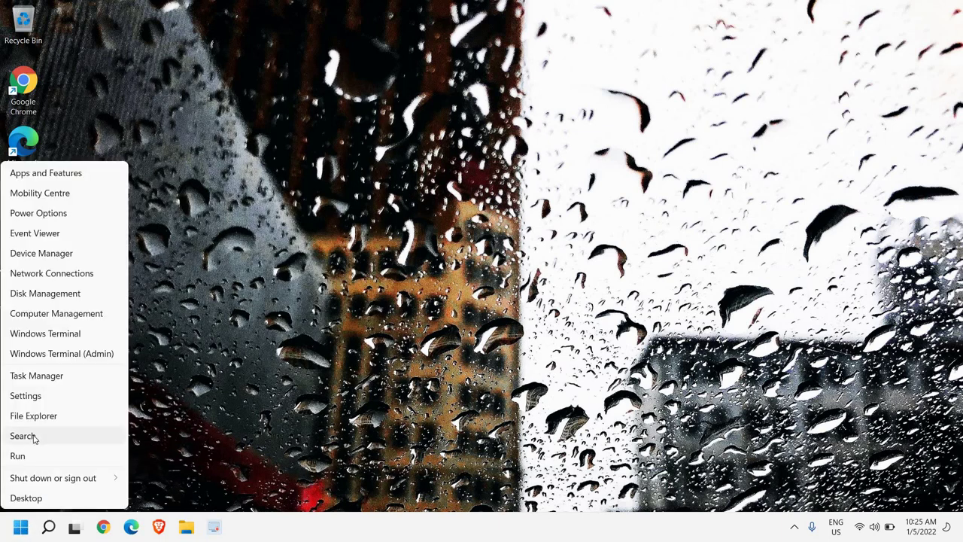
left_click(22, 457)
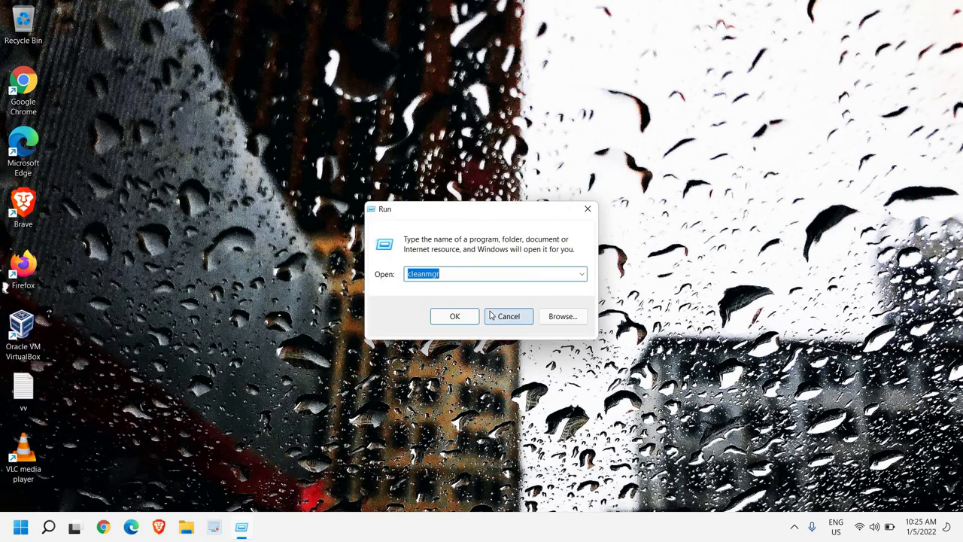
type("temp")
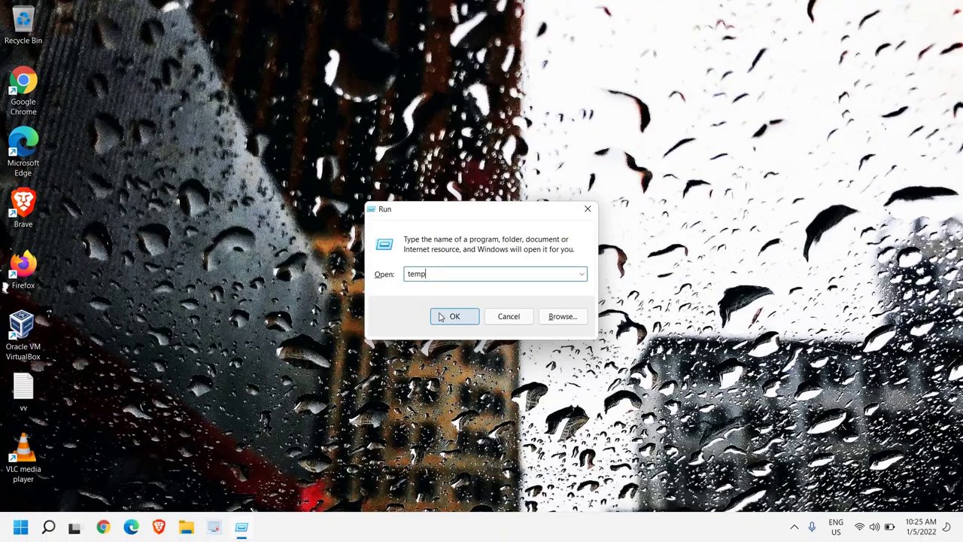
left_click(452, 316)
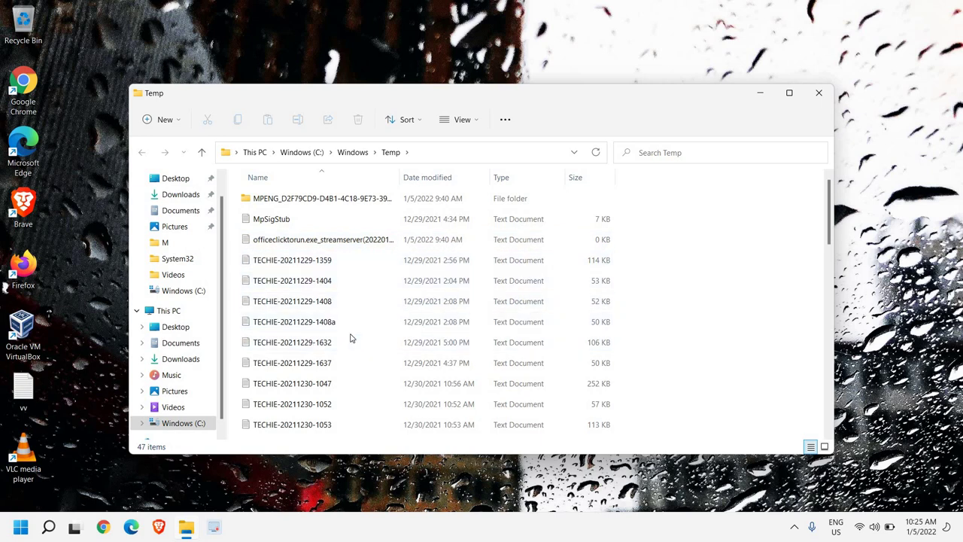
Step: Permanently delete everything in the Windows Temp folder, skip all current items that are in use, and close the folder
scroll(346, 342, "down", 5)
scroll(341, 354, "down", 5)
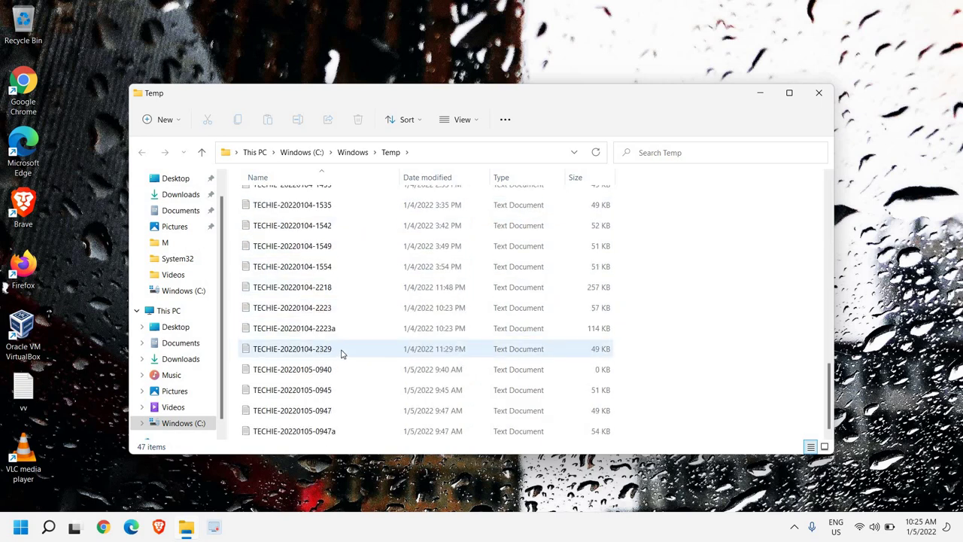
left_click(287, 291)
key("ctrl+a")
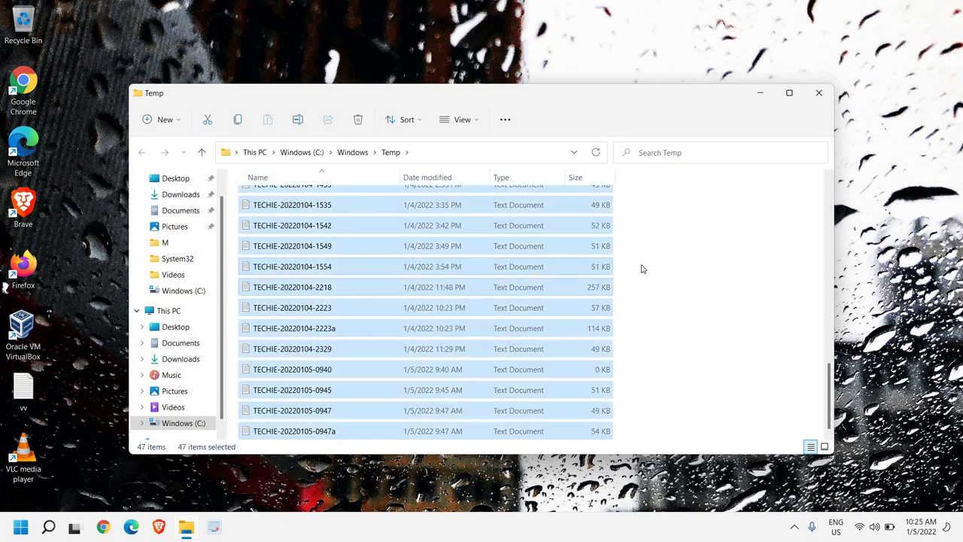
key("shift+Delete")
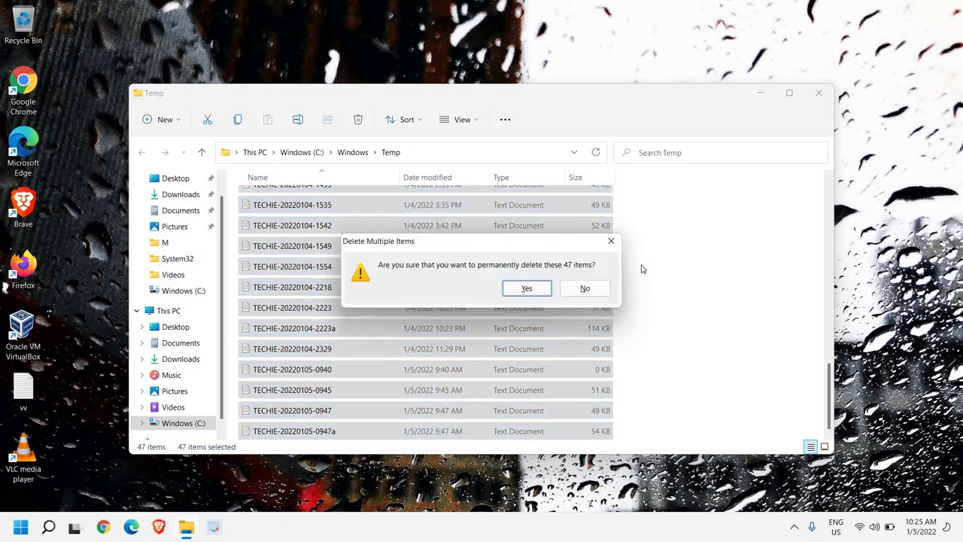
key("Return")
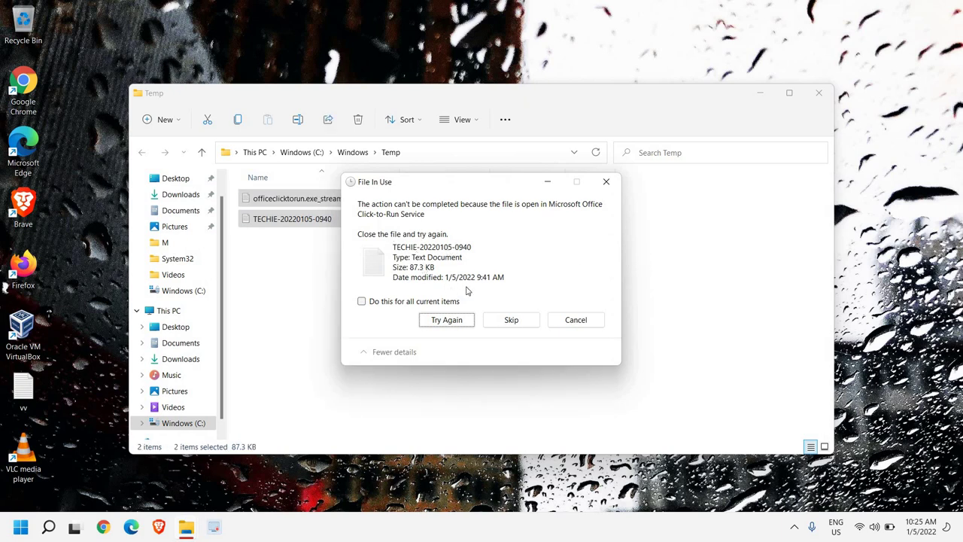
left_click(361, 302)
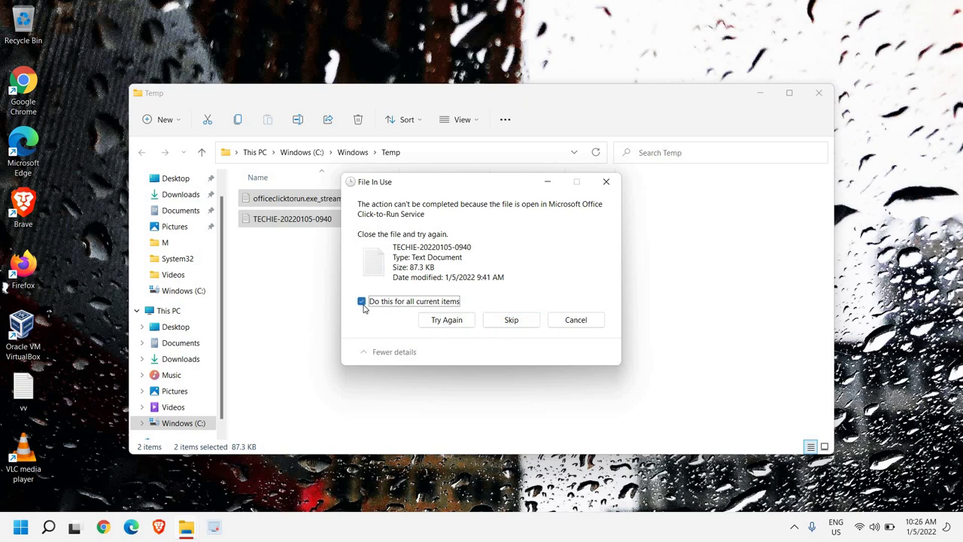
left_click(509, 322)
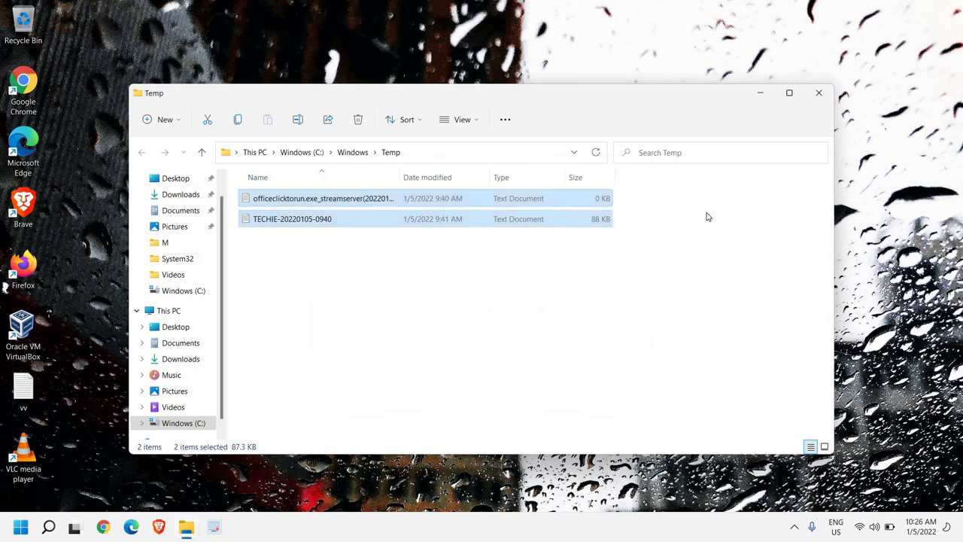
left_click(819, 93)
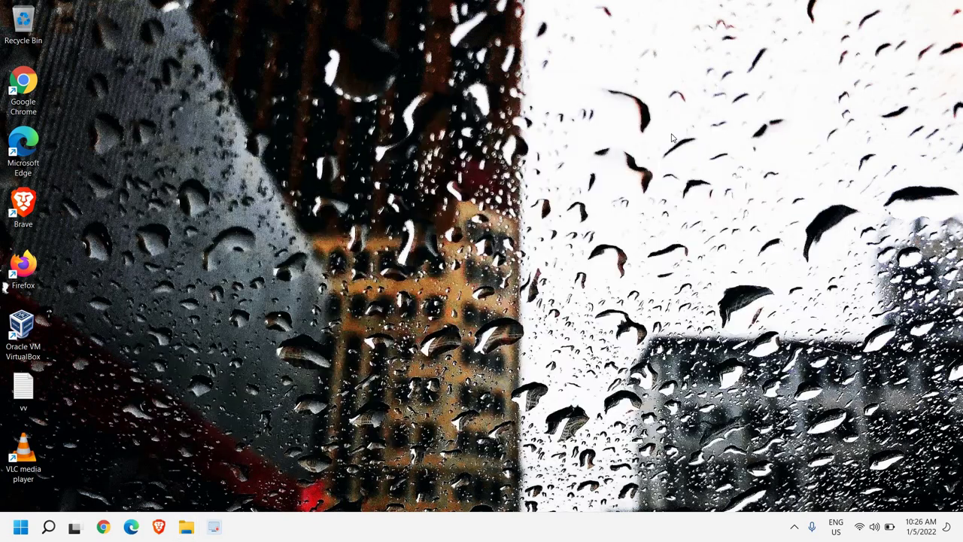
Step: Open the user's AppData Local Temp folder by running %temp%, and maximize its window
right_click(25, 529)
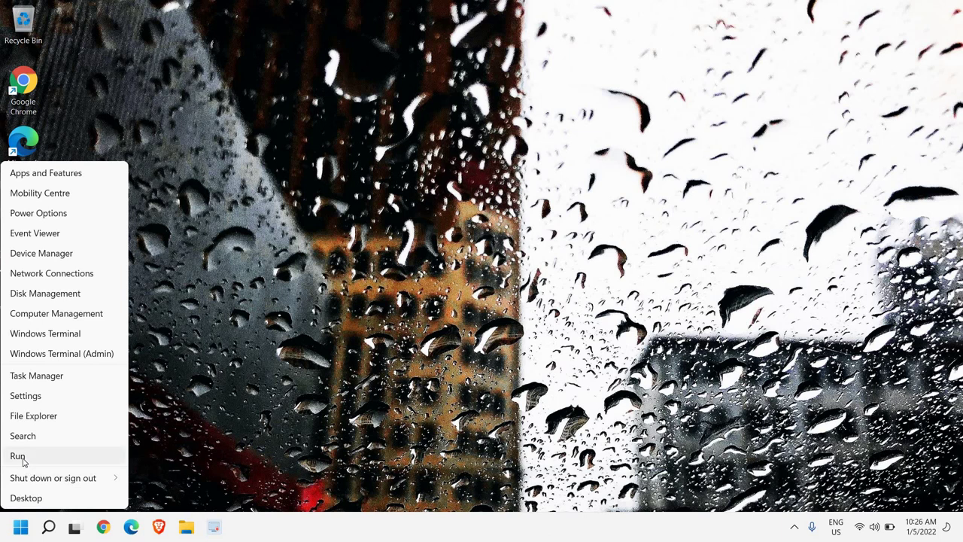
left_click(22, 456)
left_click(452, 274)
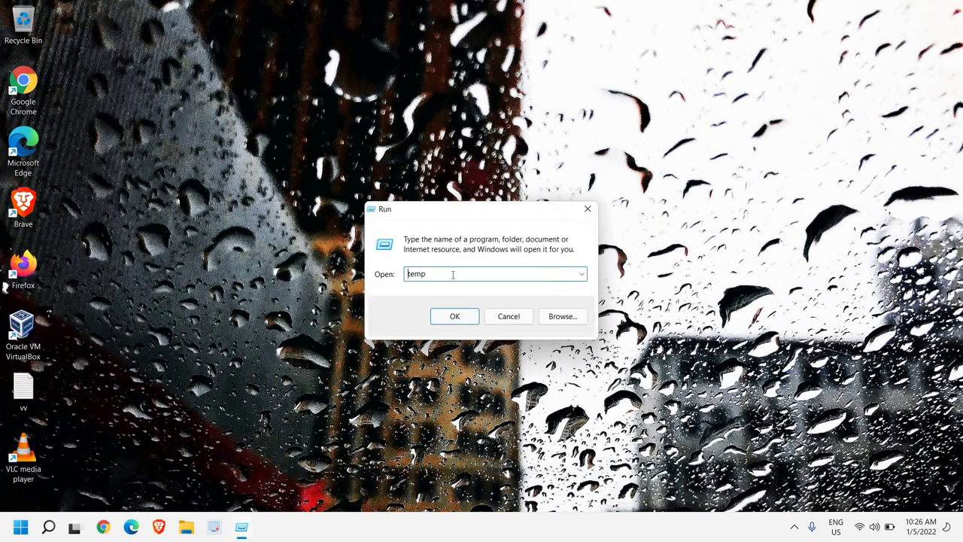
type("%temp")
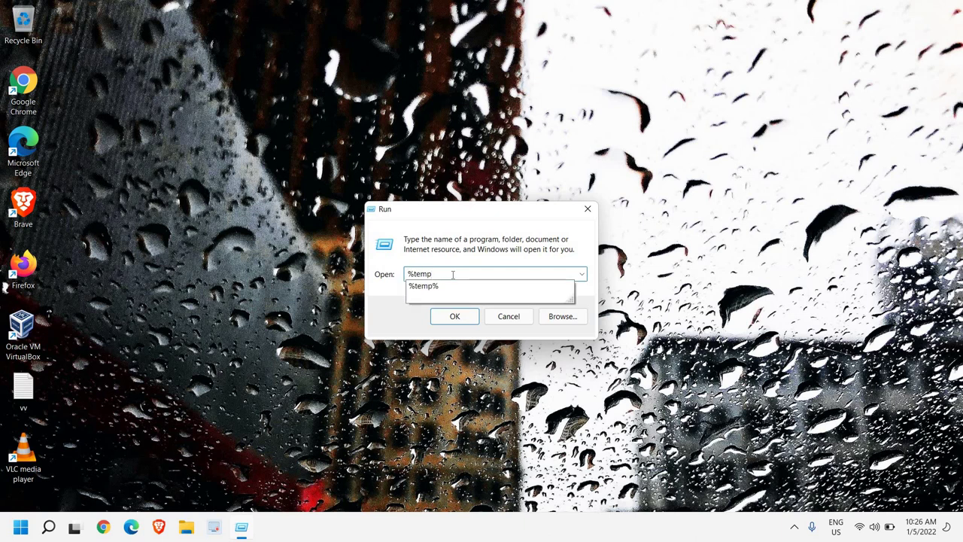
type("%")
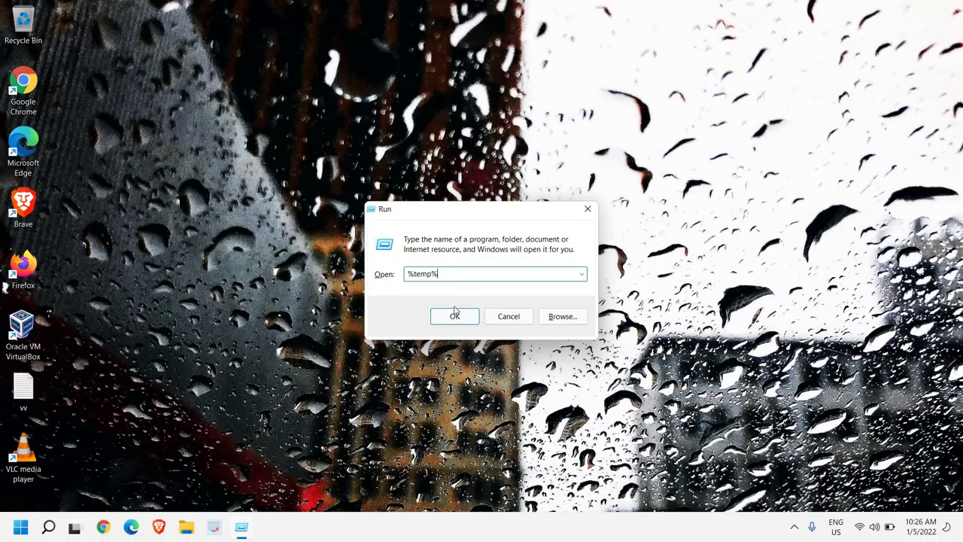
left_click(451, 369)
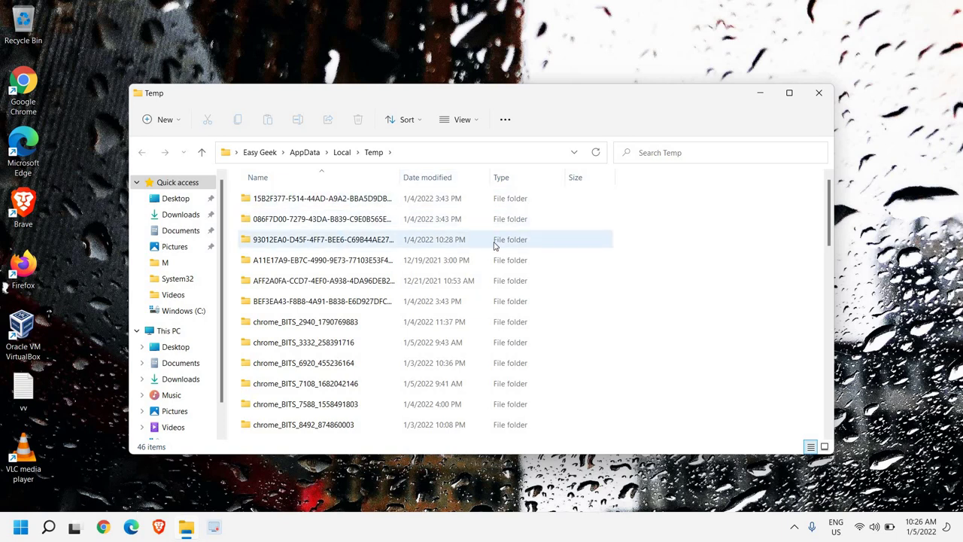
left_click(790, 93)
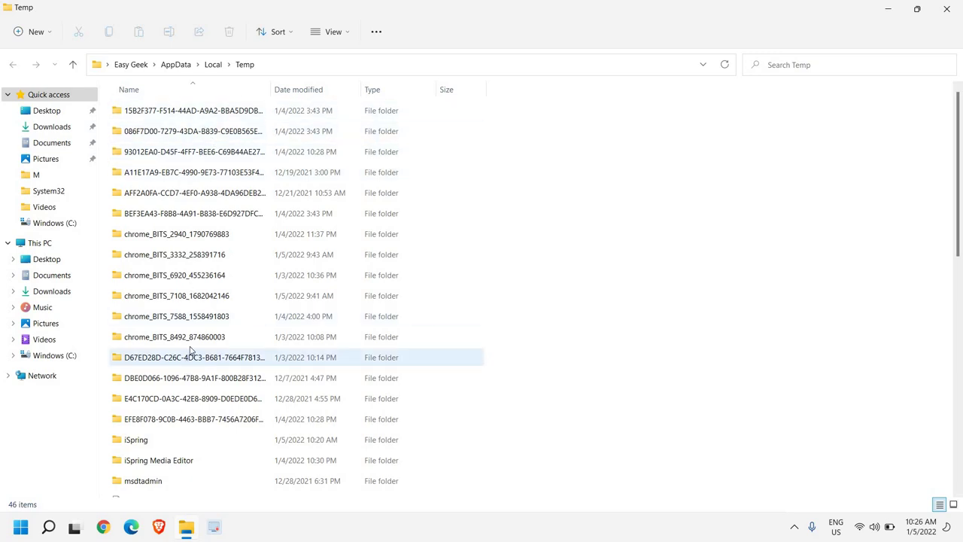
Step: Permanently delete everything in the user's Temp folder with administrator permission for all current items, skip undeletable items, and close the folder
left_click(205, 194)
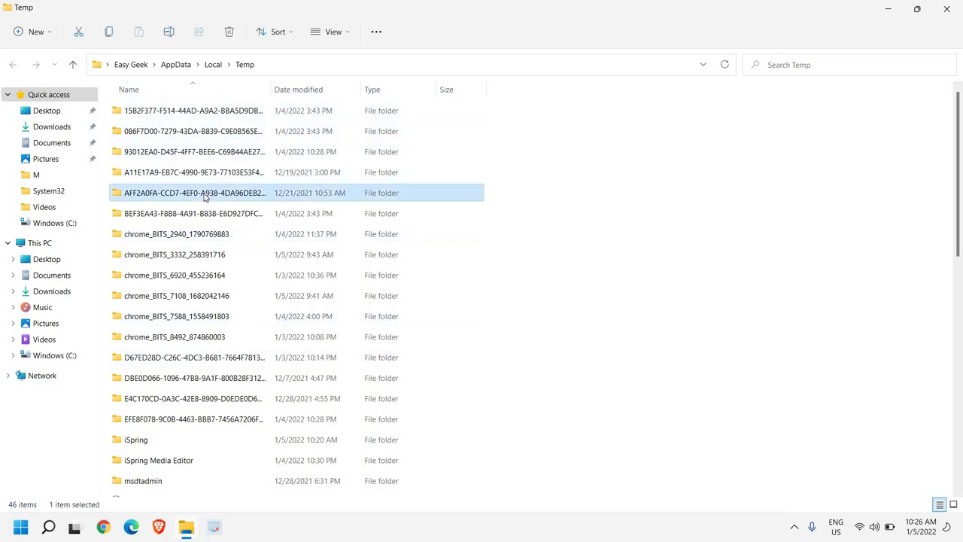
key("ctrl+a")
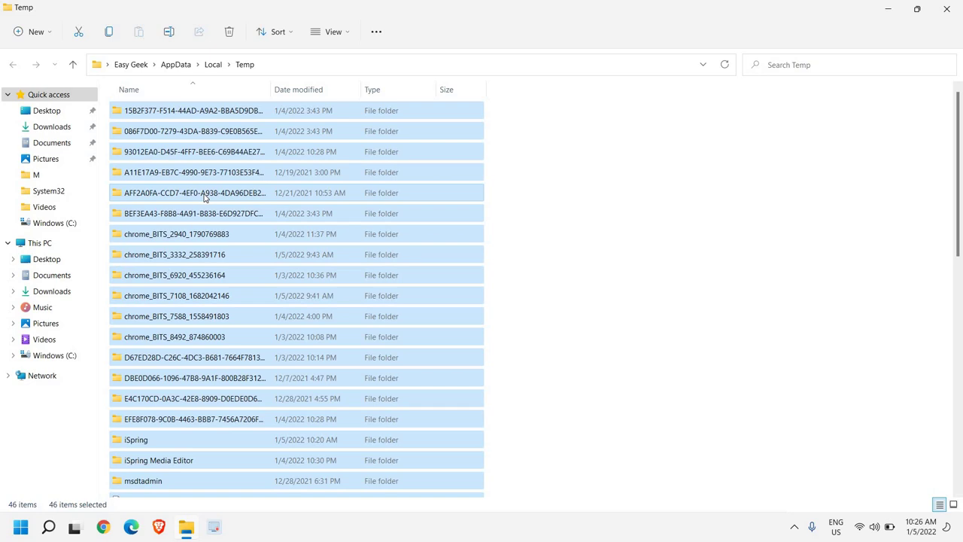
key("shift+Delete")
key("Return")
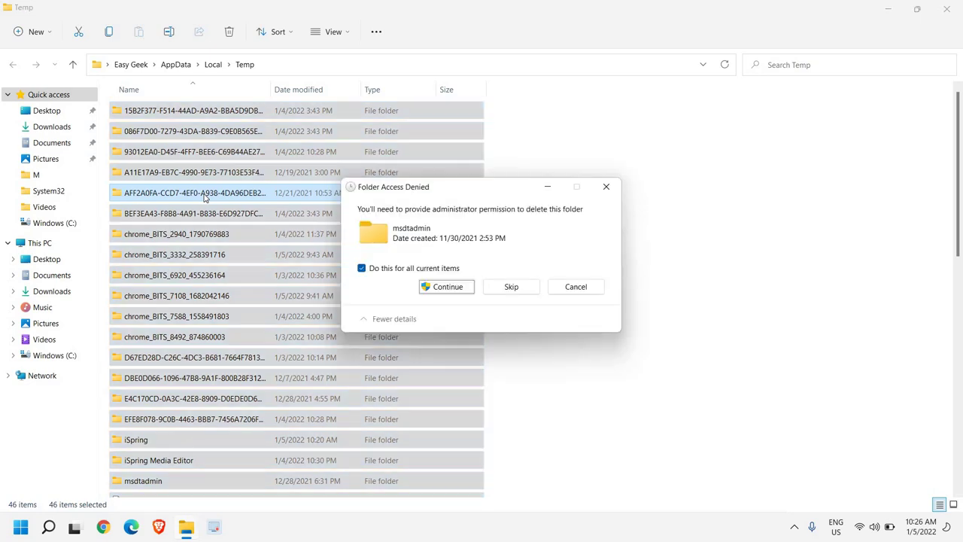
left_click(444, 288)
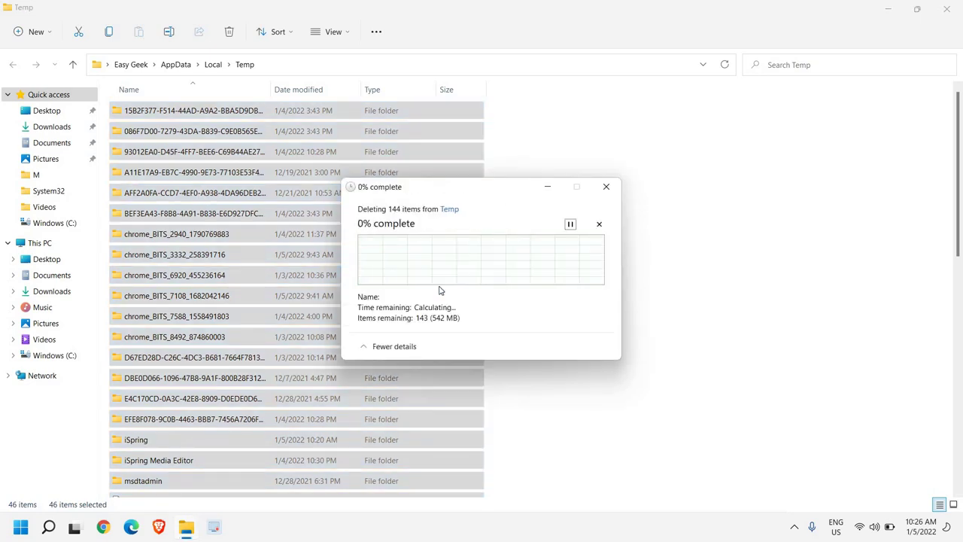
left_click(512, 307)
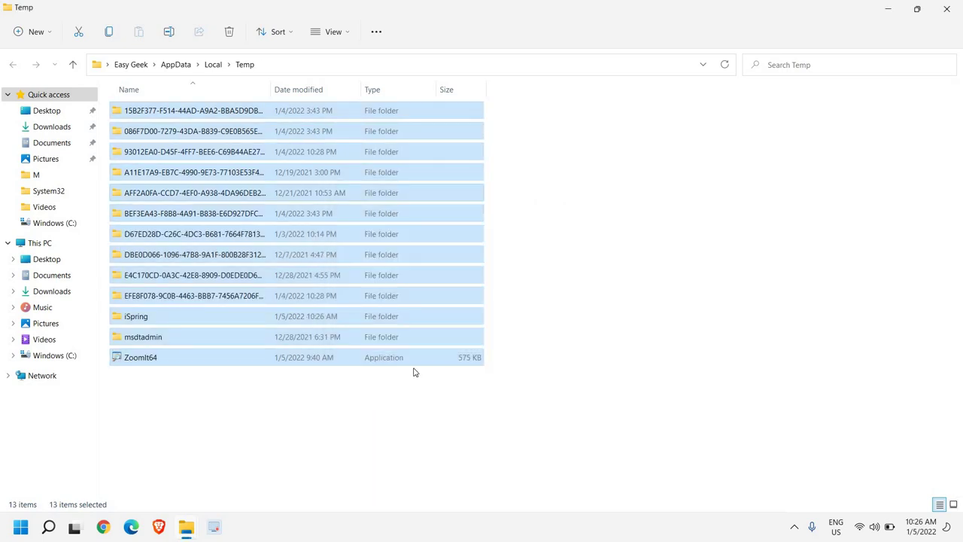
left_click(947, 8)
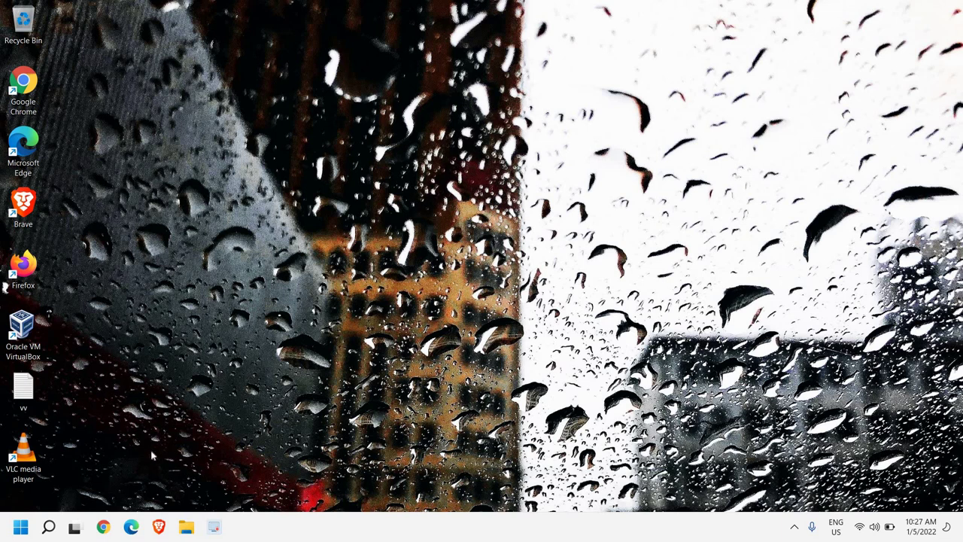
Step: Switch to Google Chrome and view the Reset and clean up options in its advanced settings
left_click(104, 528)
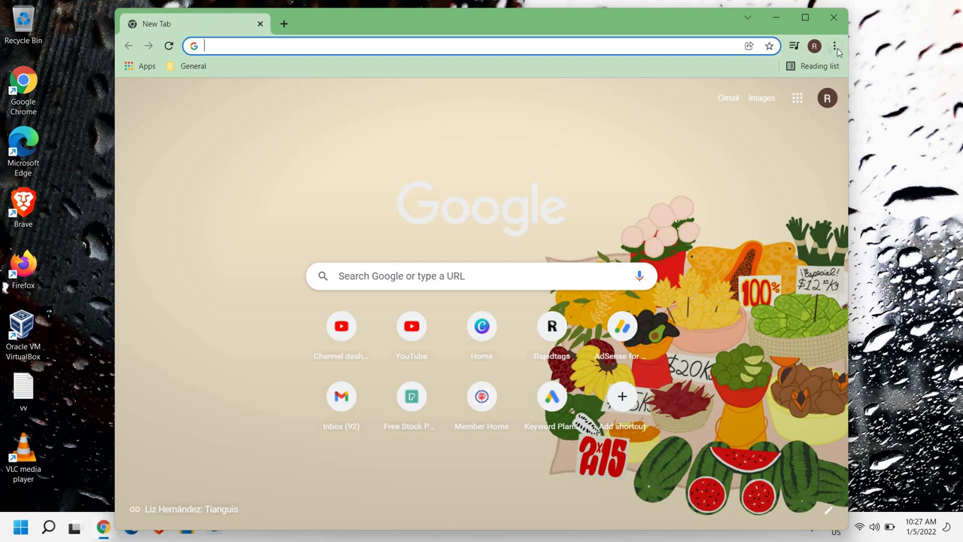
left_click(835, 47)
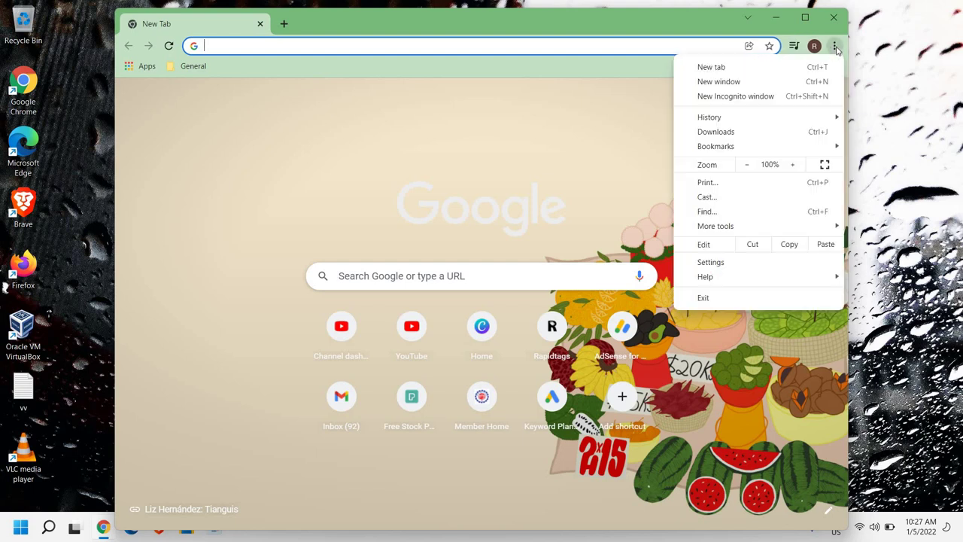
left_click(721, 264)
left_click(148, 311)
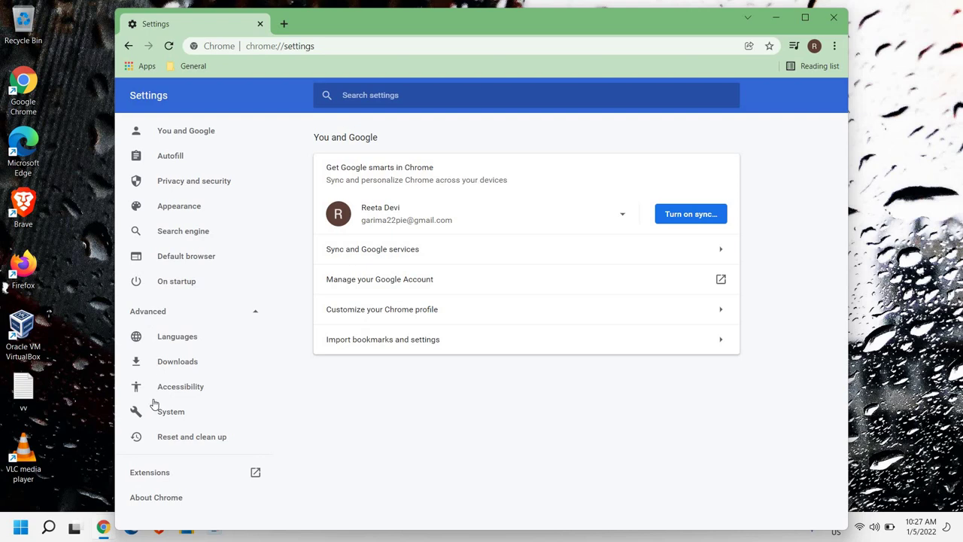
left_click(173, 444)
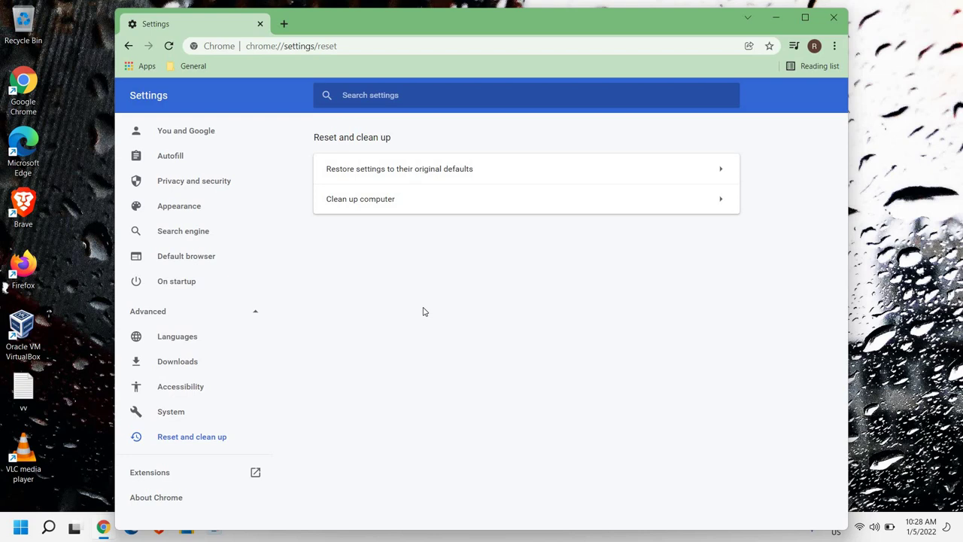
Step: Review the installed extensions and Chrome apps on Chrome's Extensions page, and close the browser
left_click(836, 47)
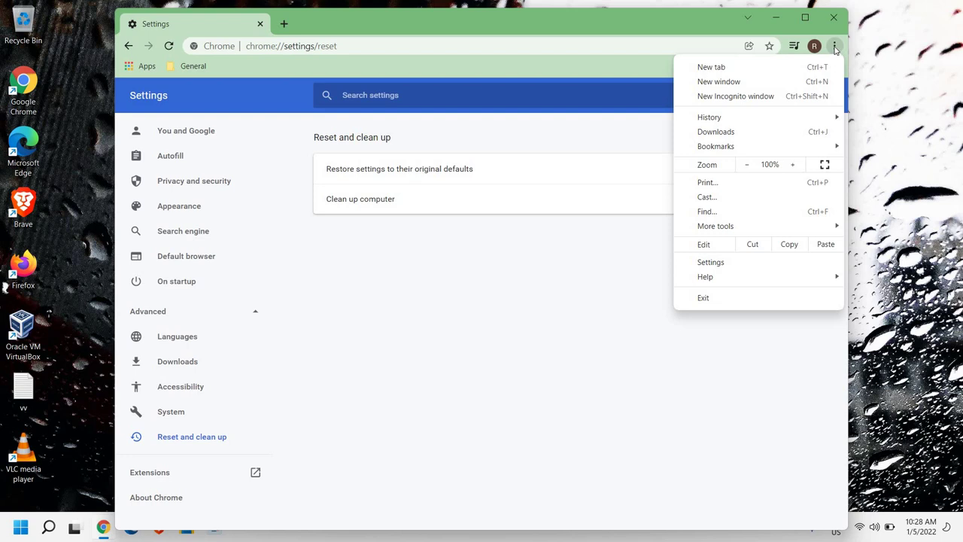
mouse_move(708, 228)
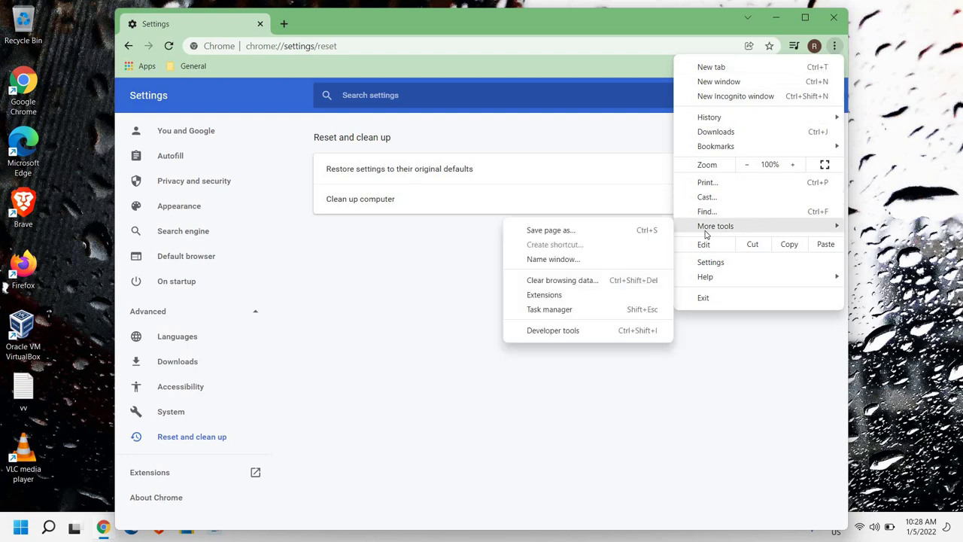
left_click(537, 298)
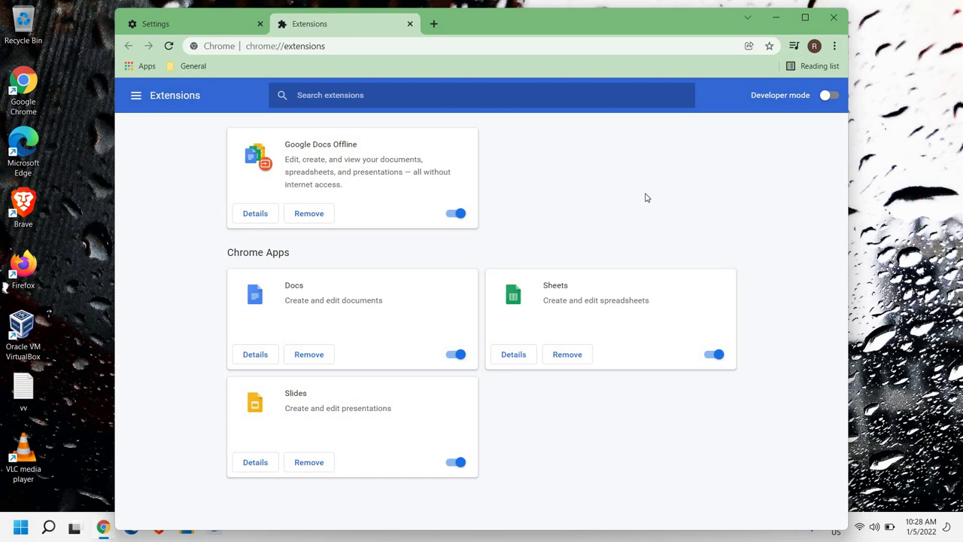
left_click(834, 17)
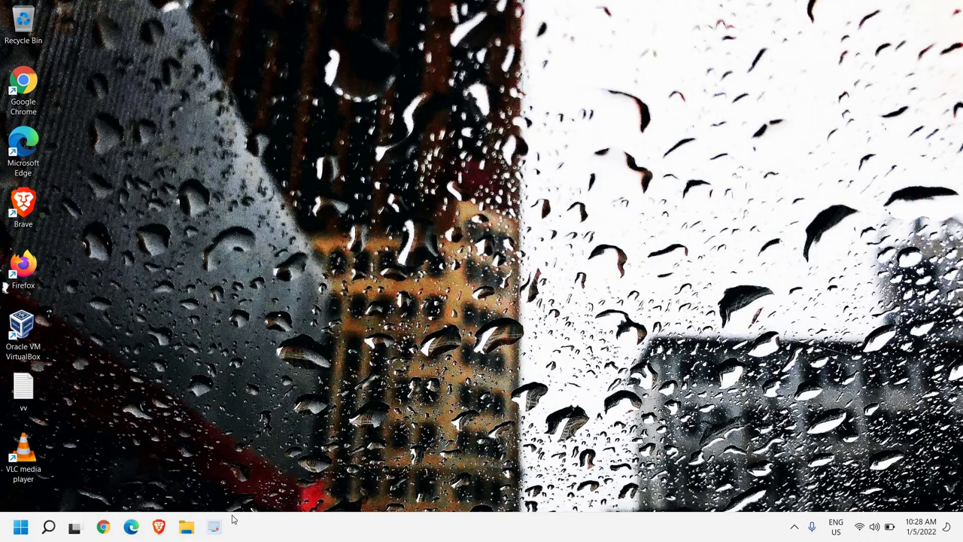
Step: Switch to Microsoft Edge and view its browser extensions
left_click(132, 529)
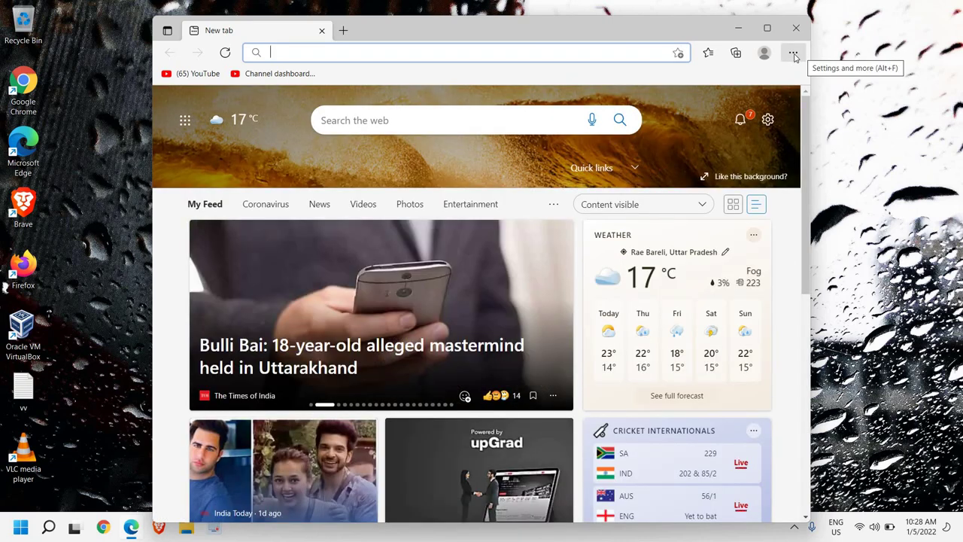
left_click(793, 54)
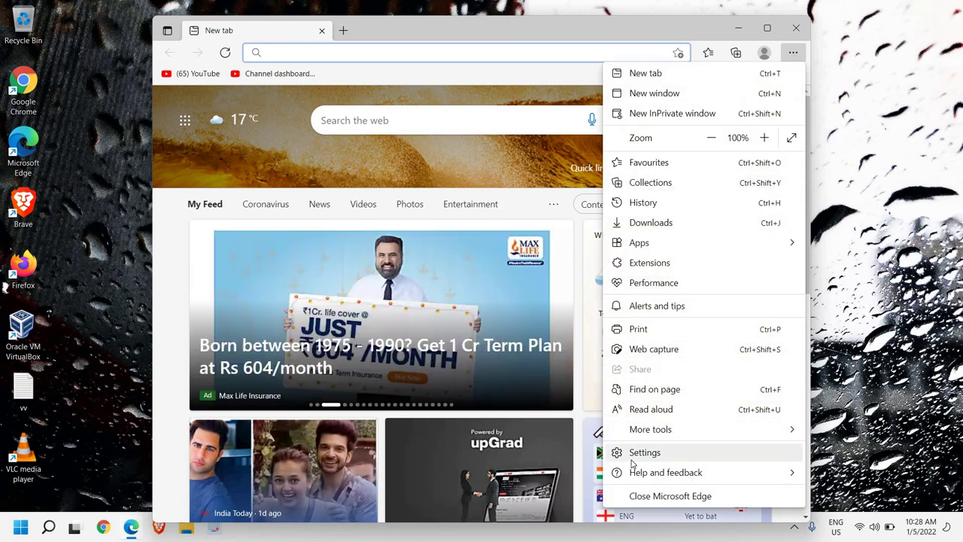
left_click(650, 264)
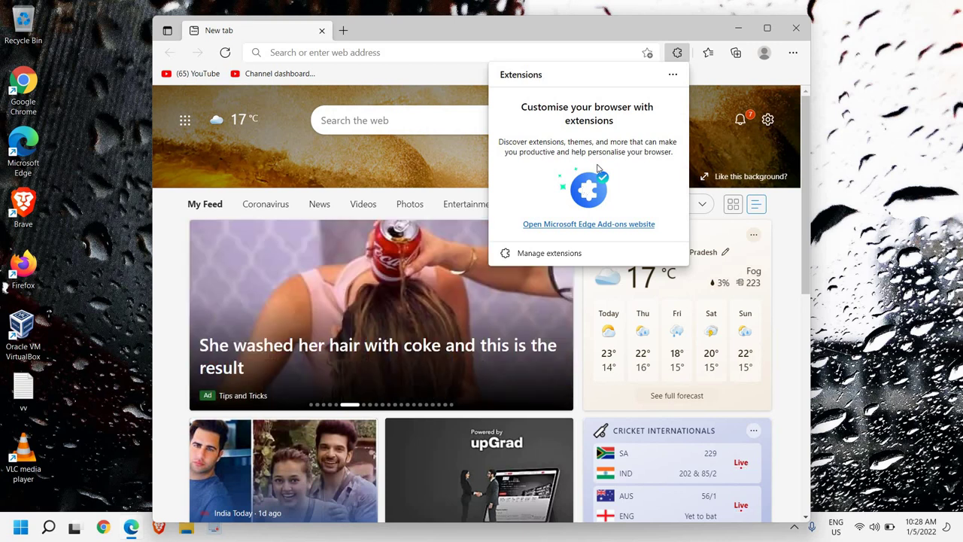
Step: Review what restoring Edge's settings to their default values would reset, cancel the reset, and close the browser
left_click(719, 81)
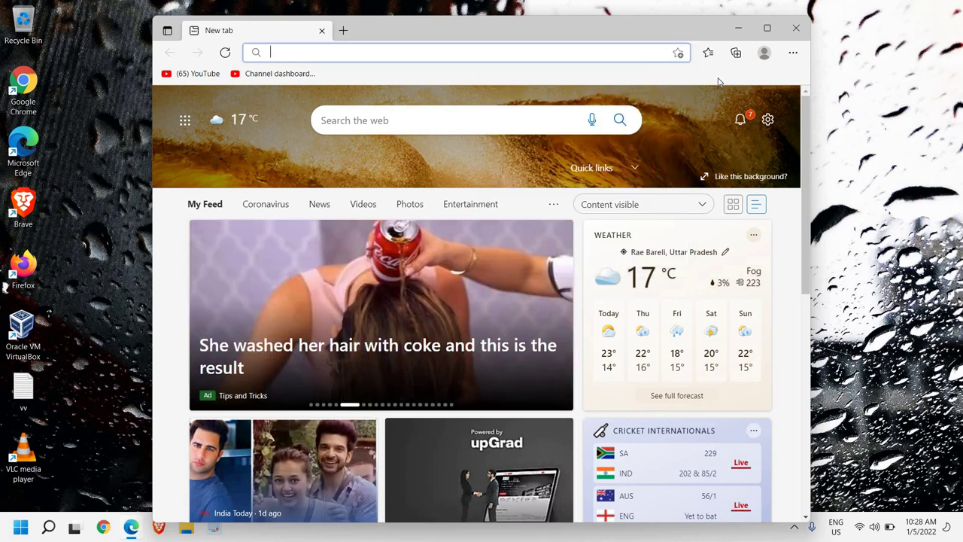
left_click(794, 54)
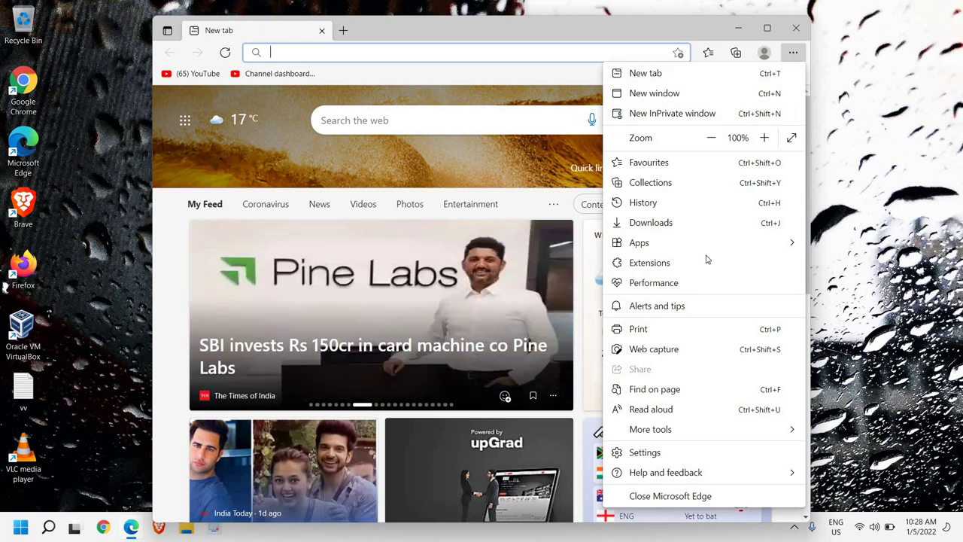
left_click(647, 454)
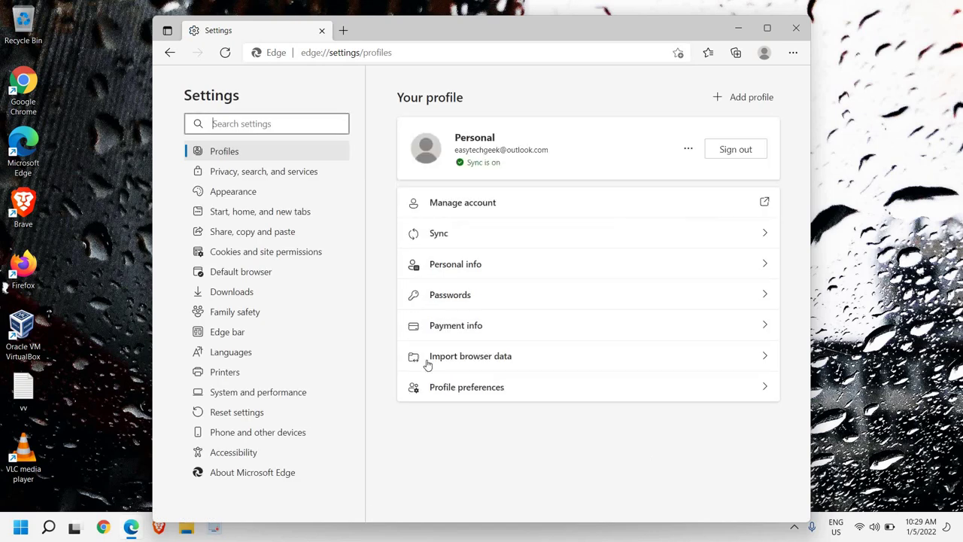
left_click(238, 413)
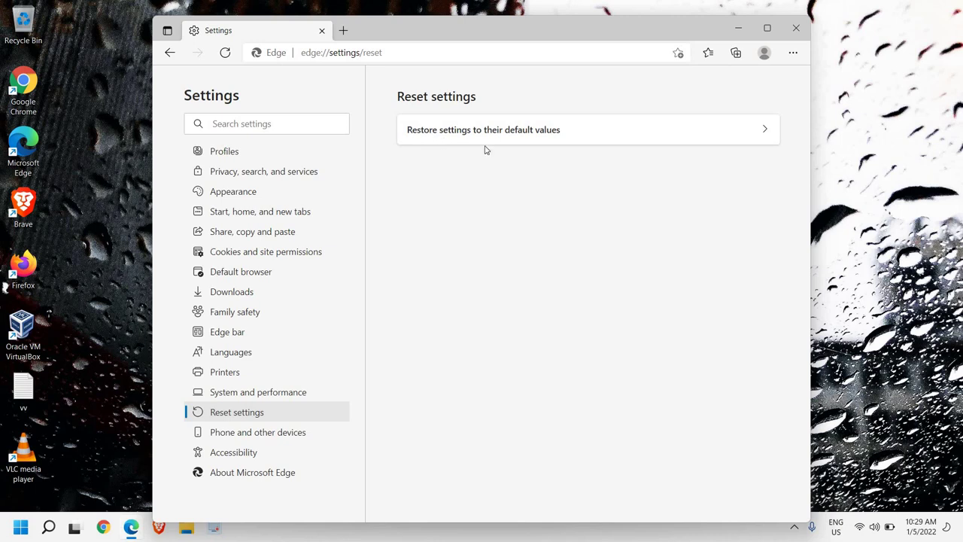
left_click(754, 133)
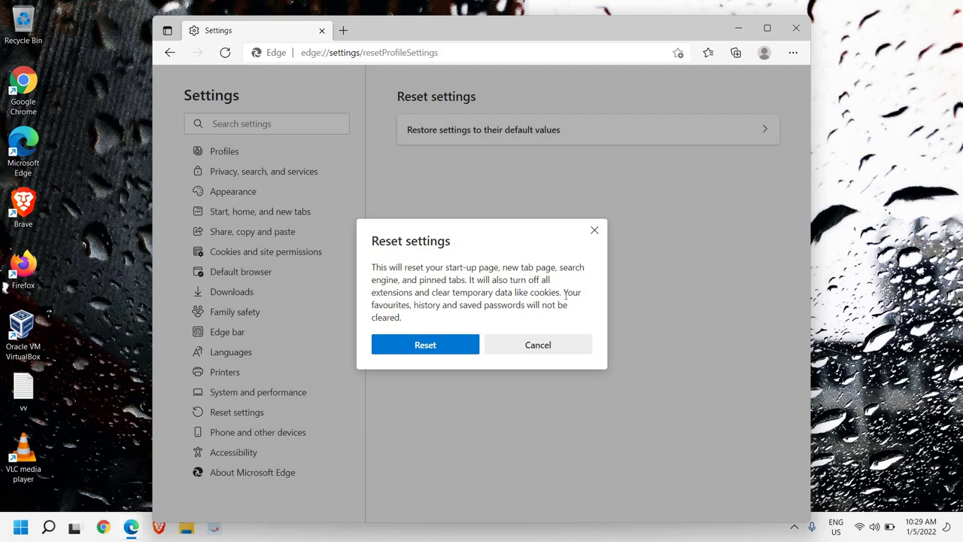
left_click_drag(571, 305, 565, 292)
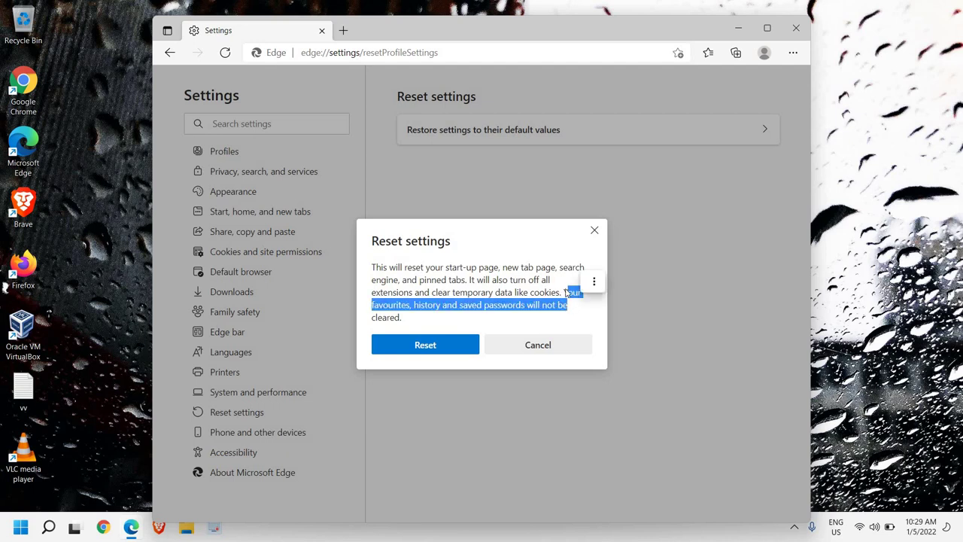
left_click(565, 292)
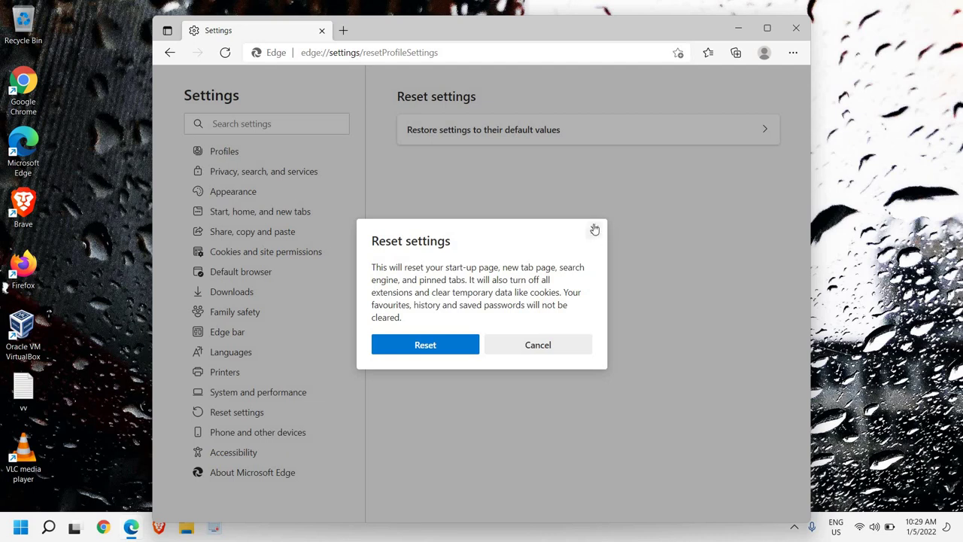
left_click(565, 351)
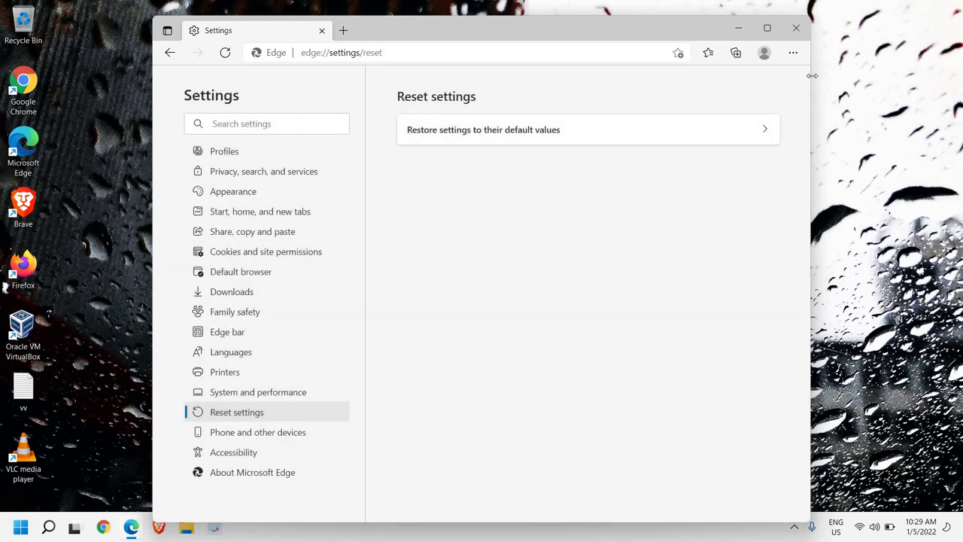
left_click(795, 33)
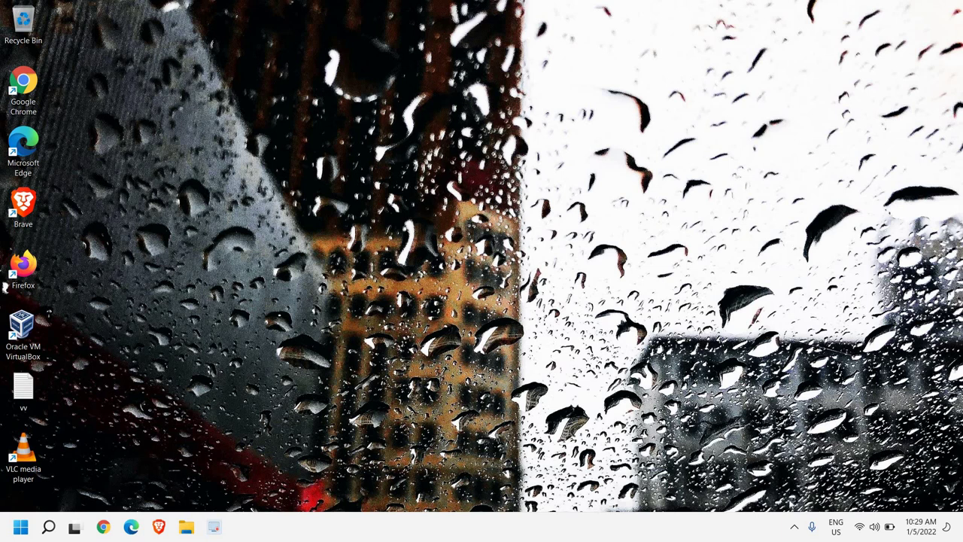
Step: Start a quick scan under Virus & threat protection in Windows Security and minimise its window
left_click(795, 530)
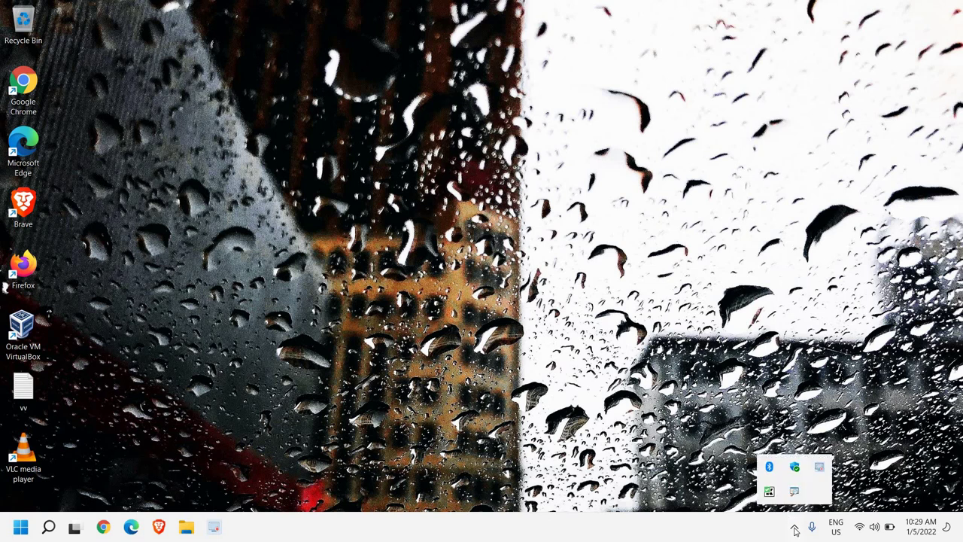
left_click(796, 467)
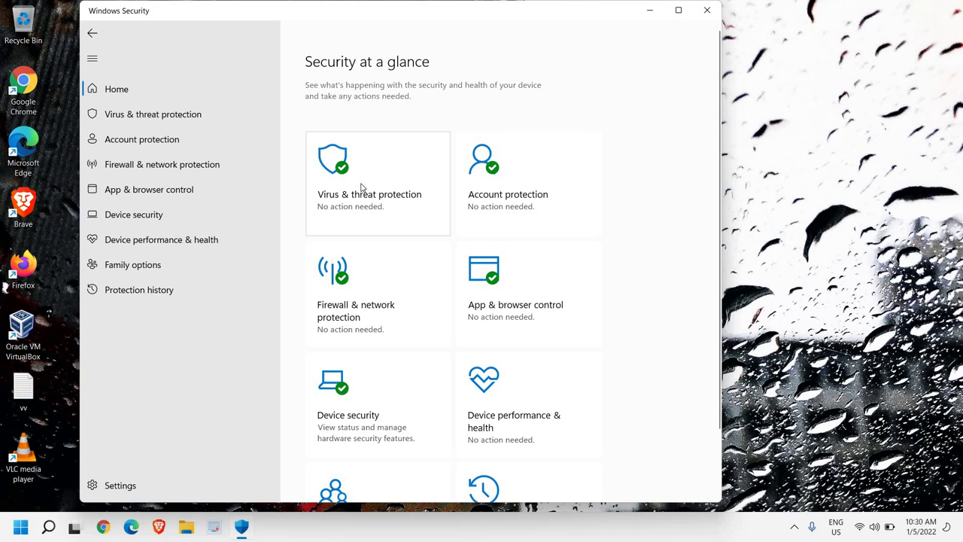
left_click(362, 184)
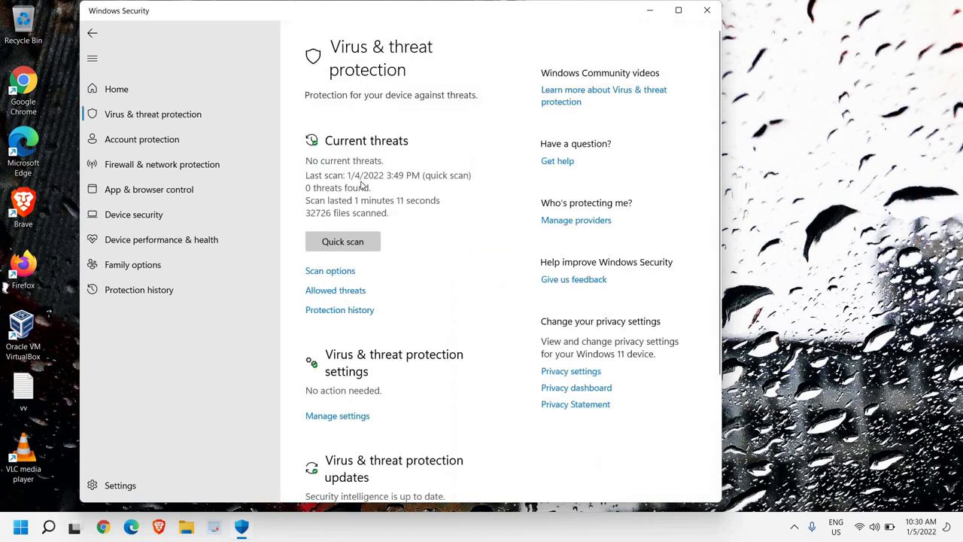
left_click(348, 243)
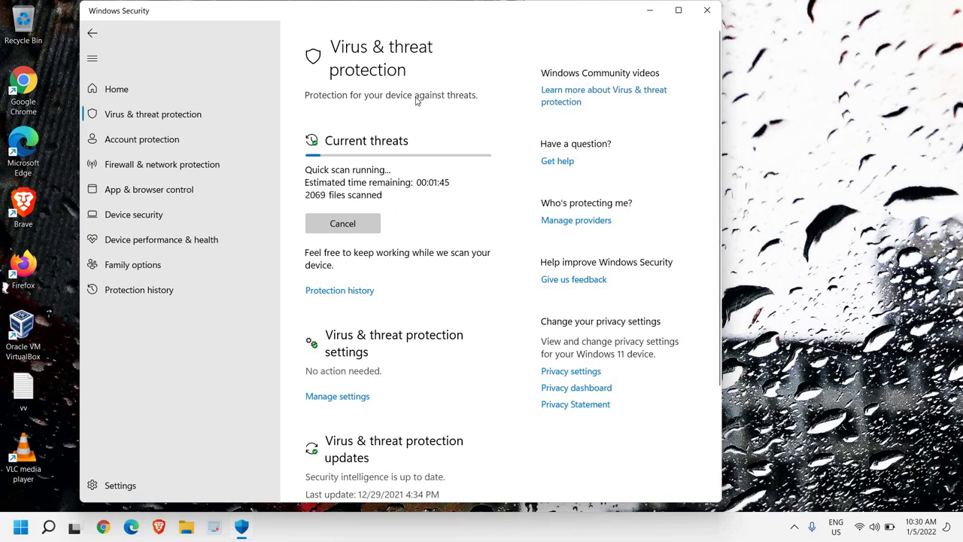
left_click(652, 12)
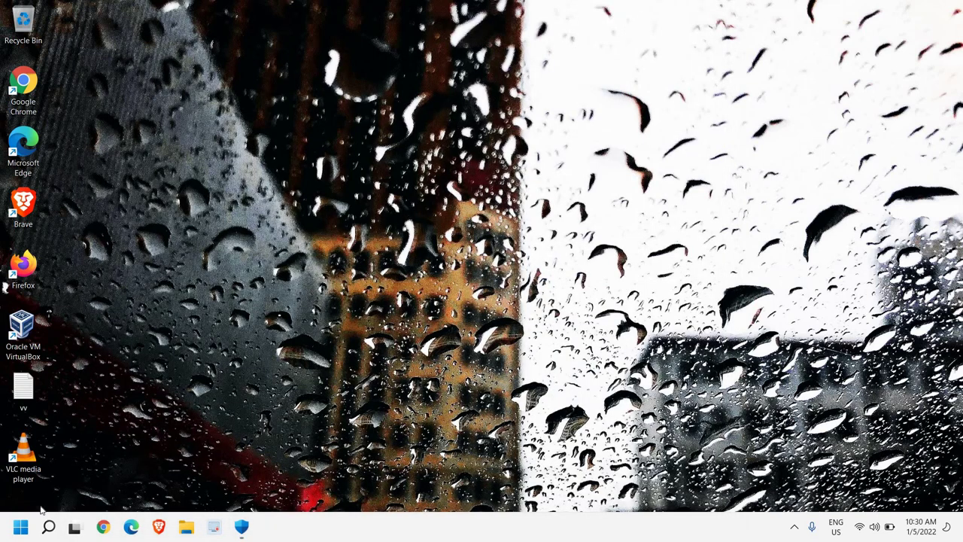
Step: Open the Windows Prefetch folder by running prefetch from the Run dialog
right_click(20, 527)
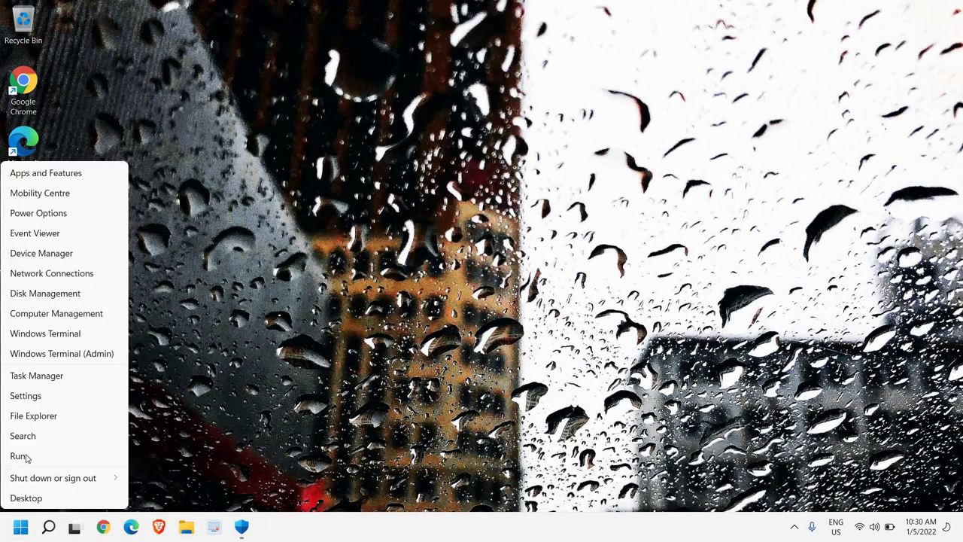
left_click(21, 456)
type("pre")
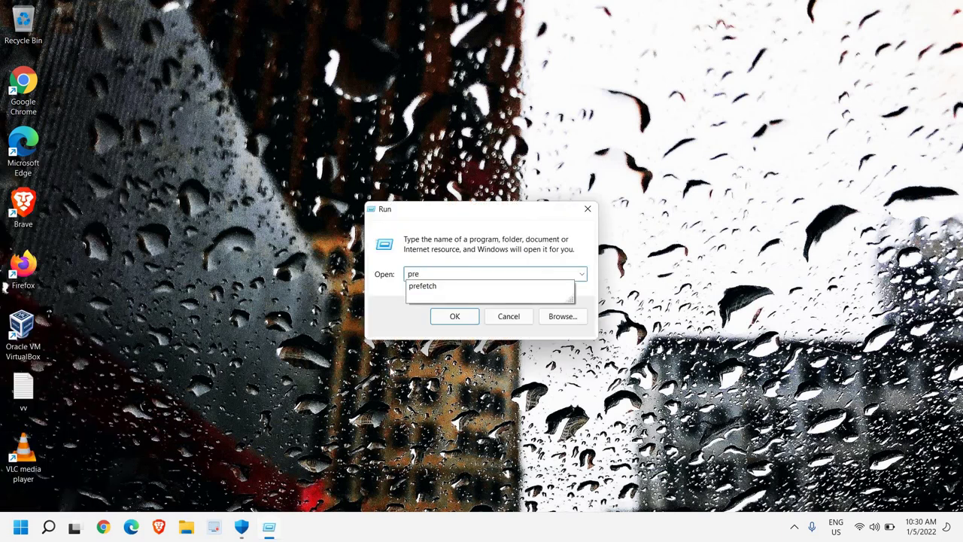
key("Down")
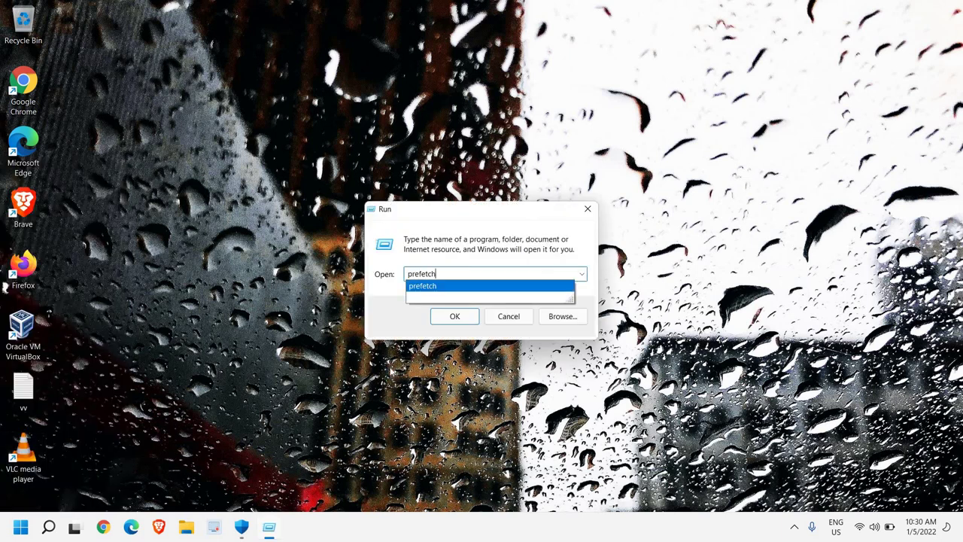
left_click(422, 289)
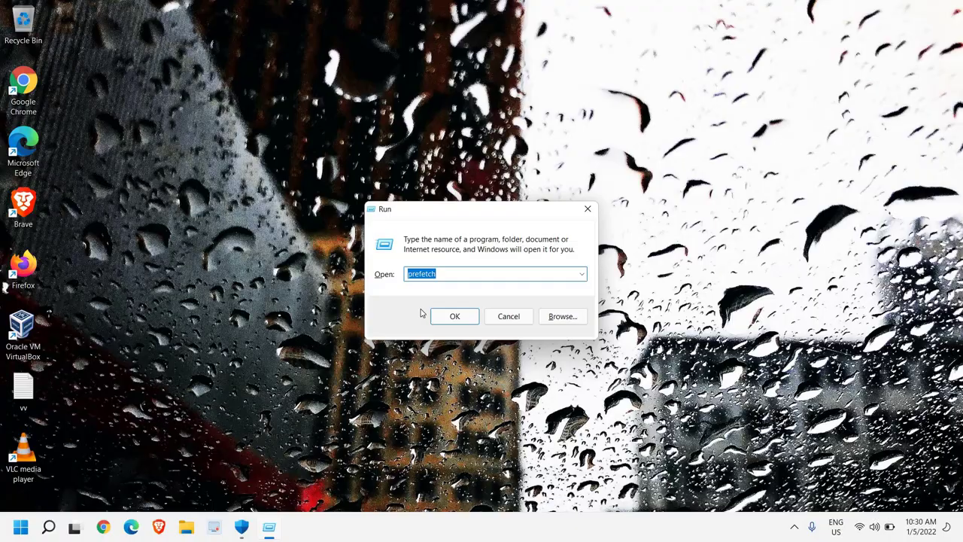
left_click(485, 332)
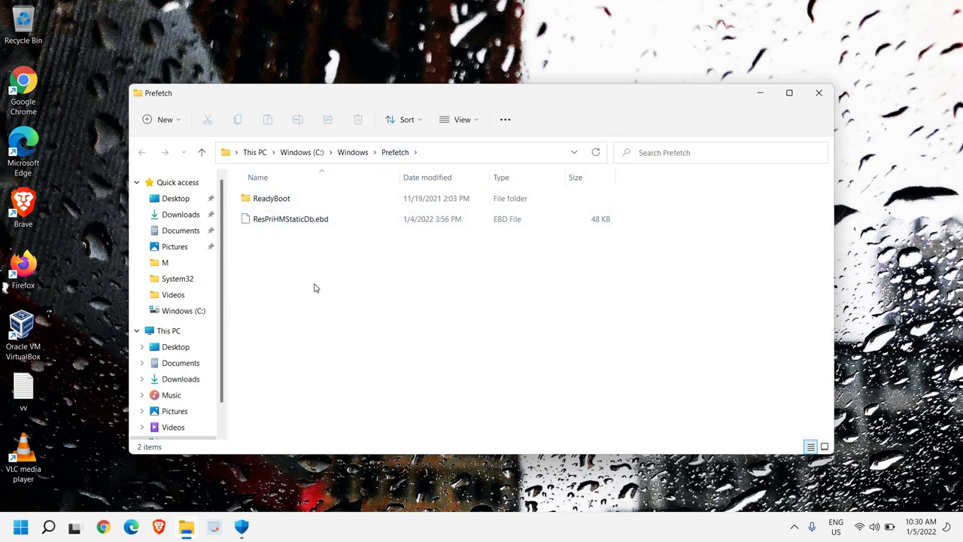
Step: Permanently delete everything in the Prefetch folder and close the folder
key("ctrl+a")
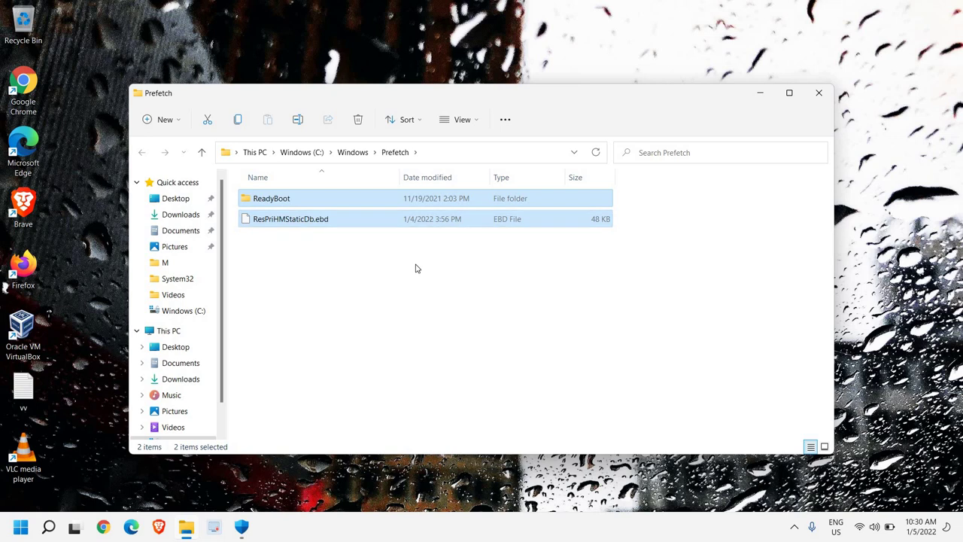
key("shift+Delete")
key("Return")
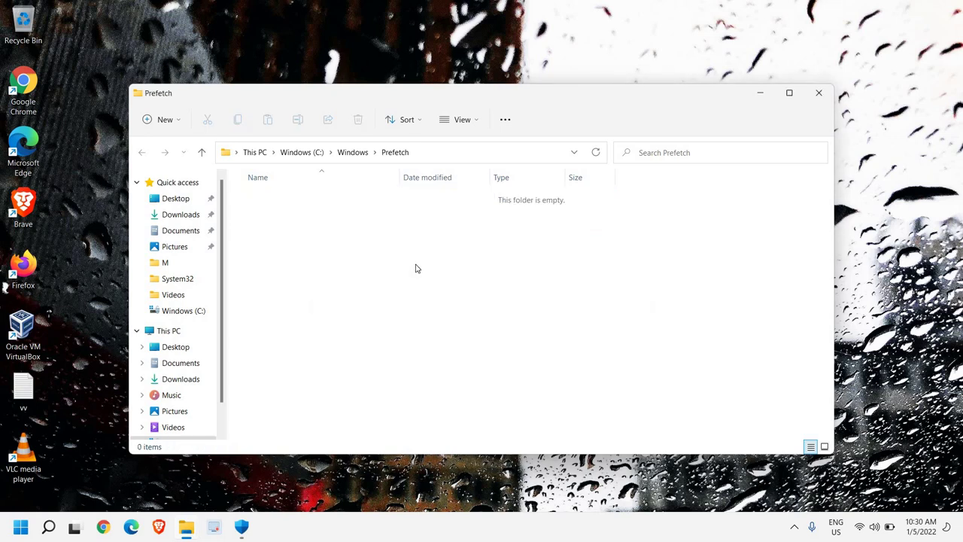
left_click(819, 92)
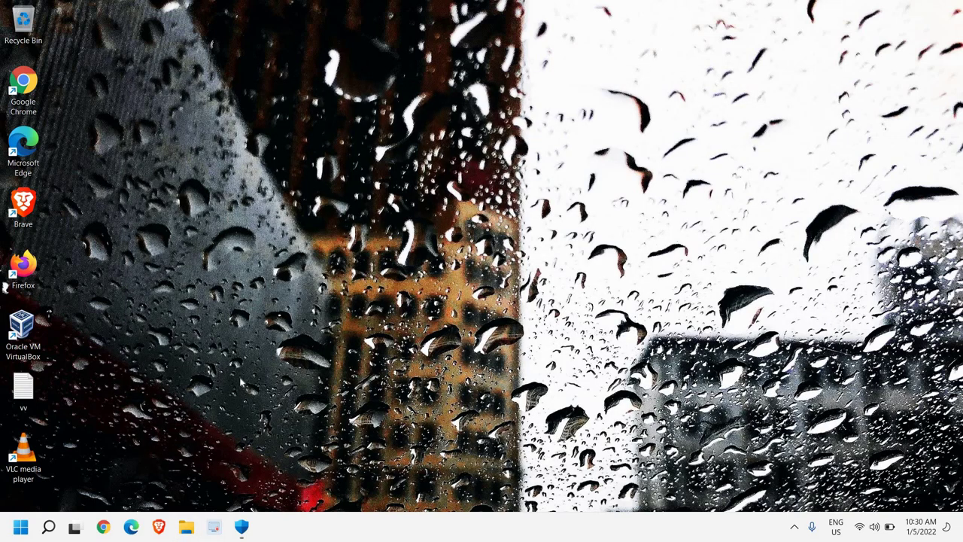
Step: Search Windows for update, check for updates in the Windows Update settings, and close Settings
left_click(48, 527)
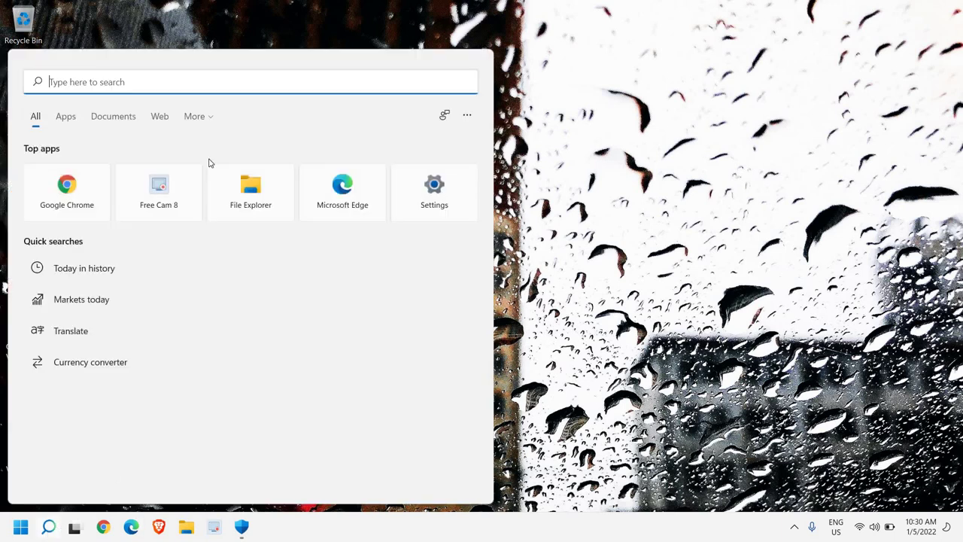
type("update")
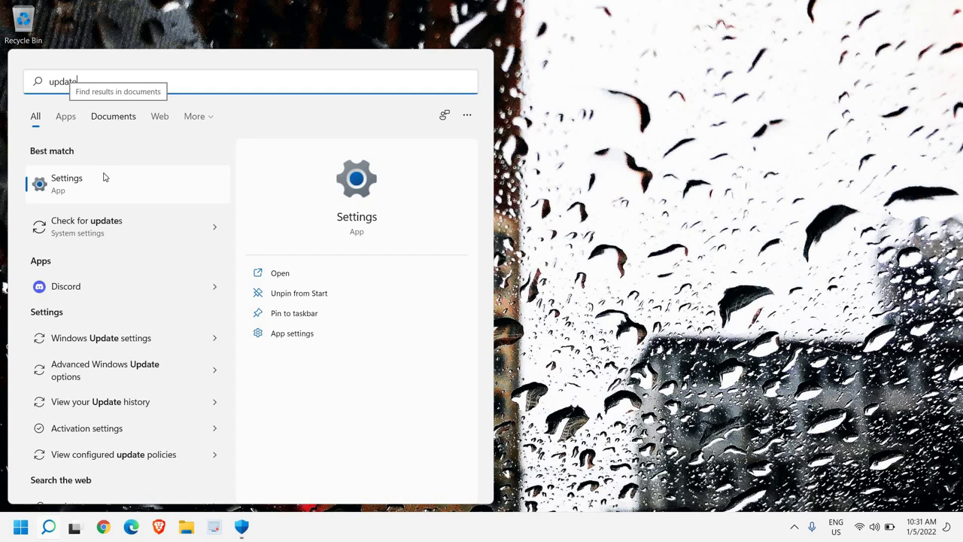
left_click(108, 345)
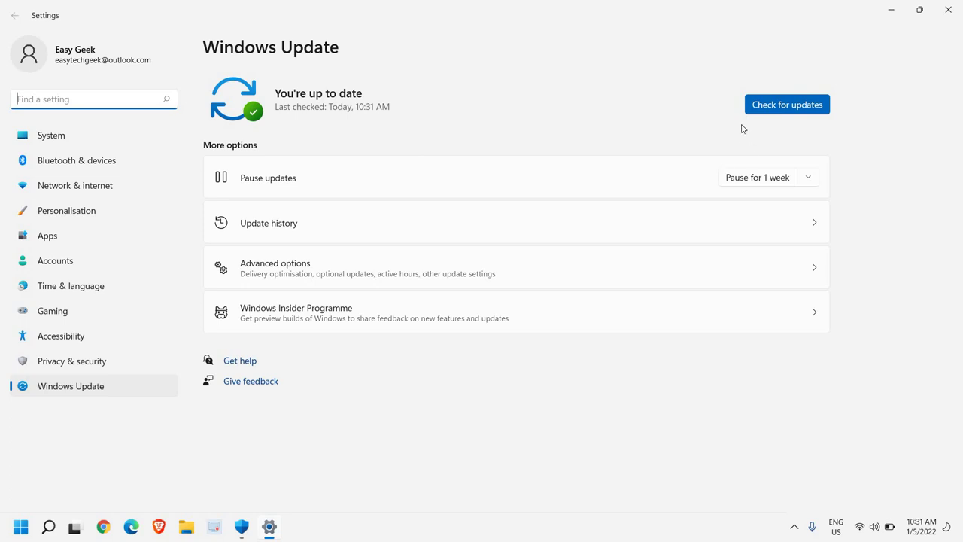
left_click(777, 113)
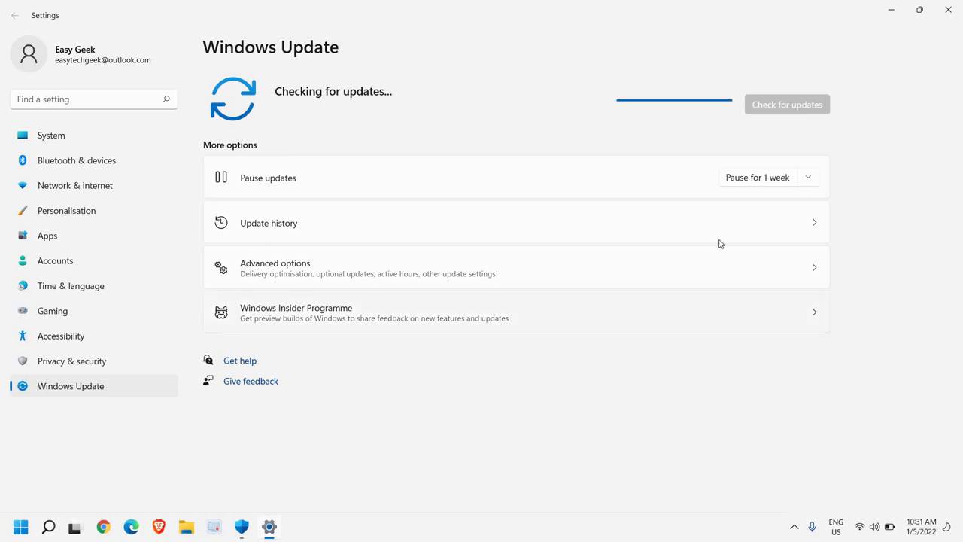
left_click(948, 7)
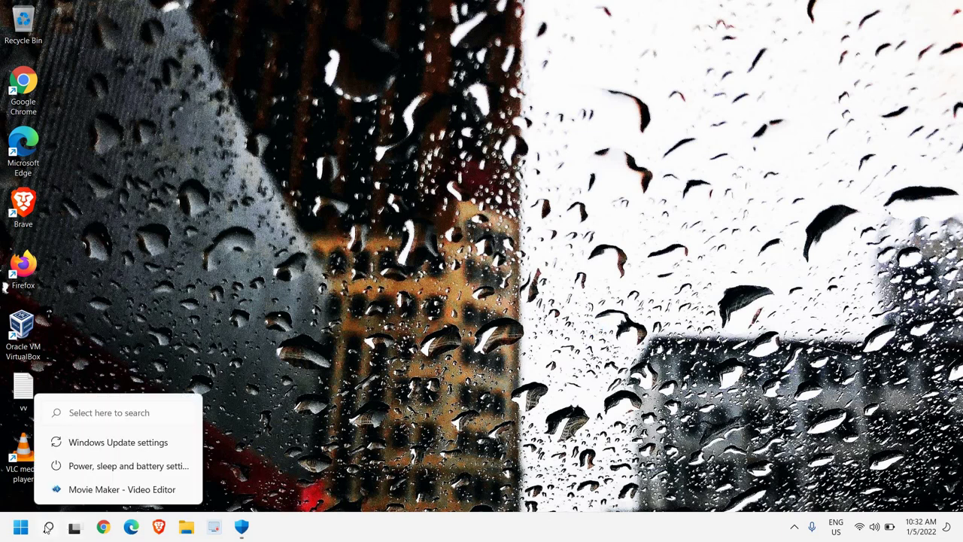
Step: Run Command Prompt as administrator and start a system file scan with sfc /scannow
left_click(49, 527)
type("cmd")
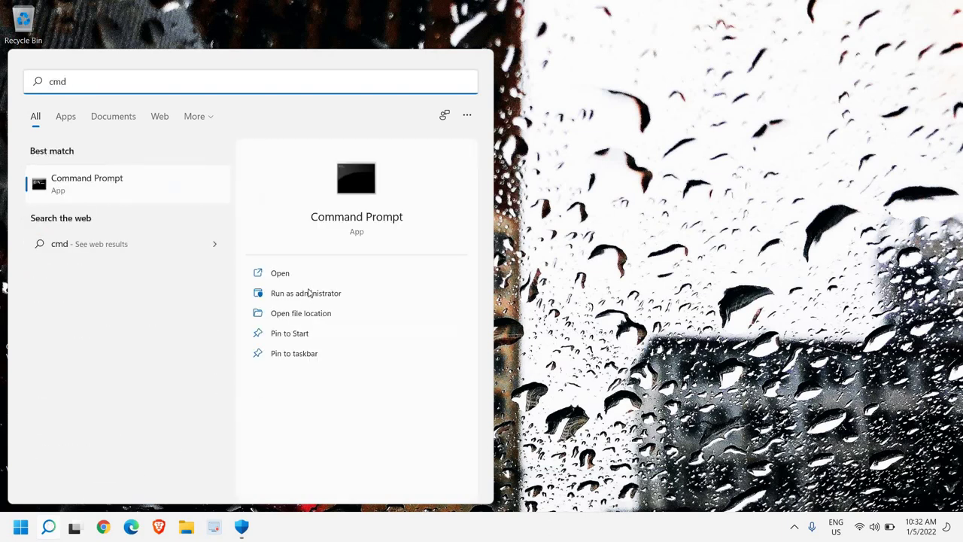
left_click(308, 293)
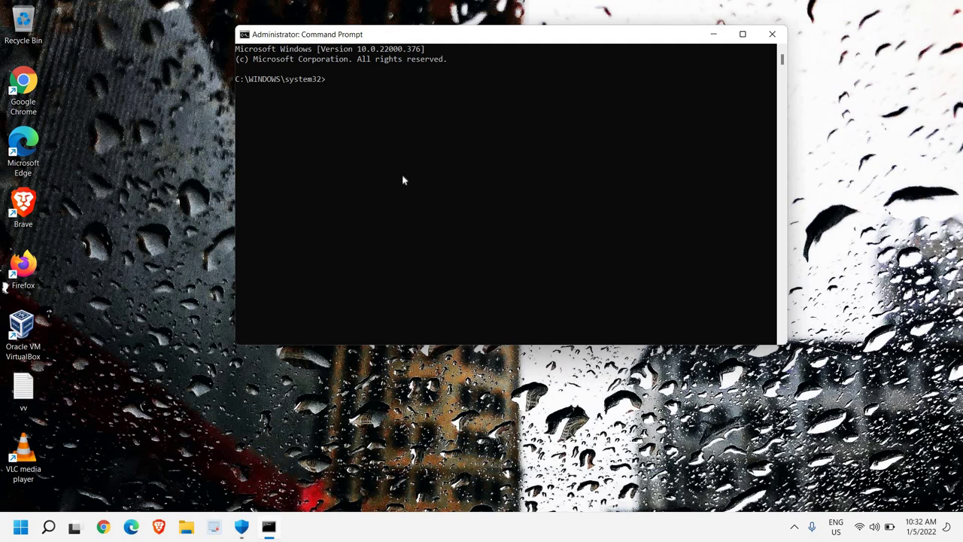
type("sfc /scannow")
key("Return")
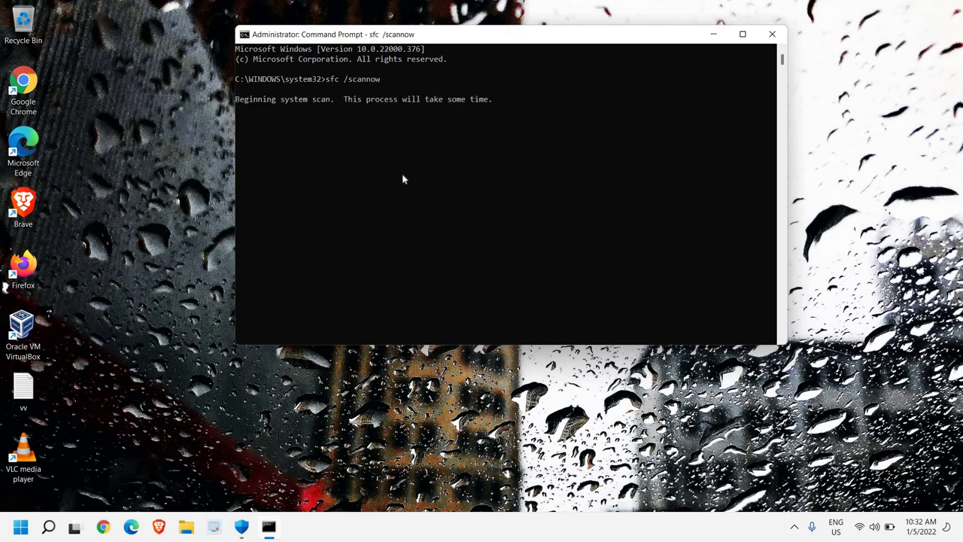